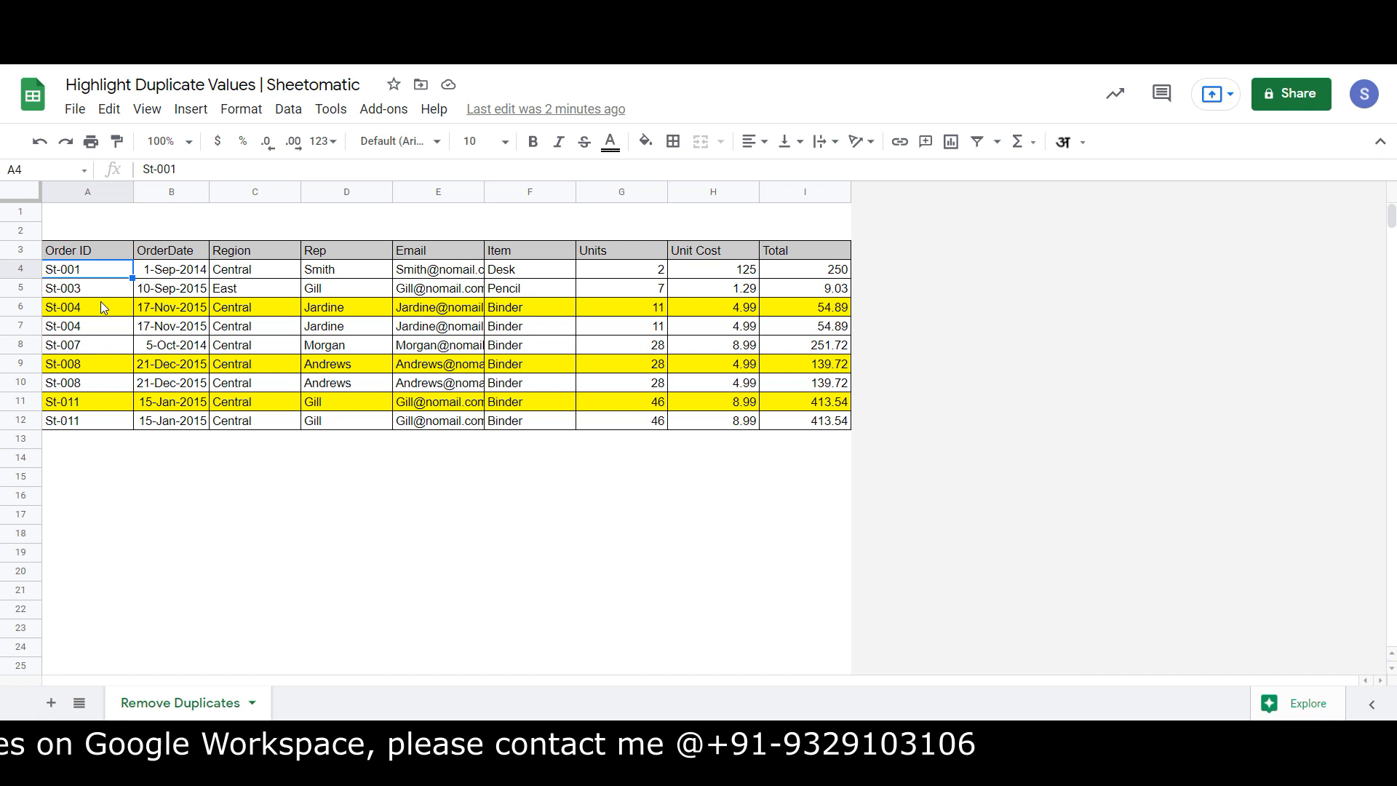
left_click(102, 306)
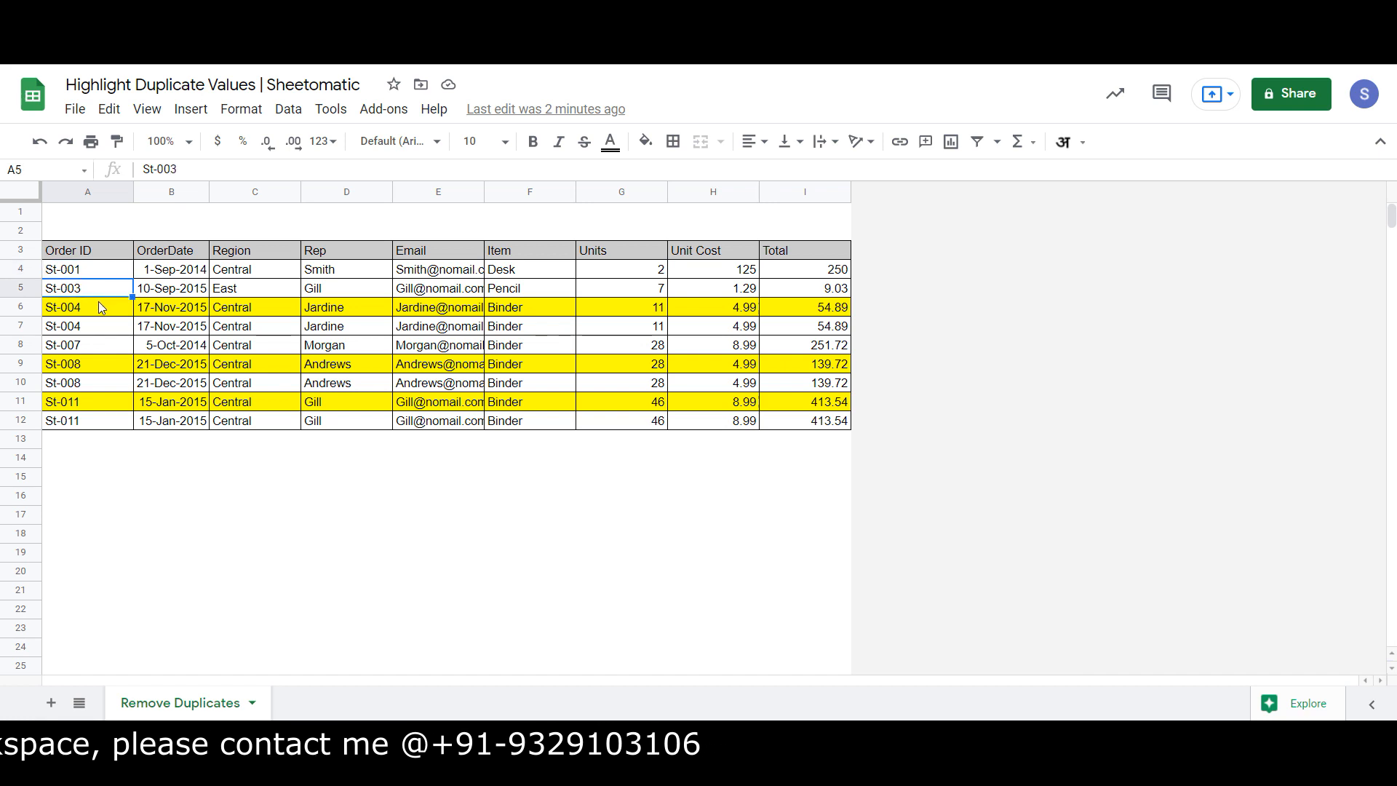
left_click(104, 326)
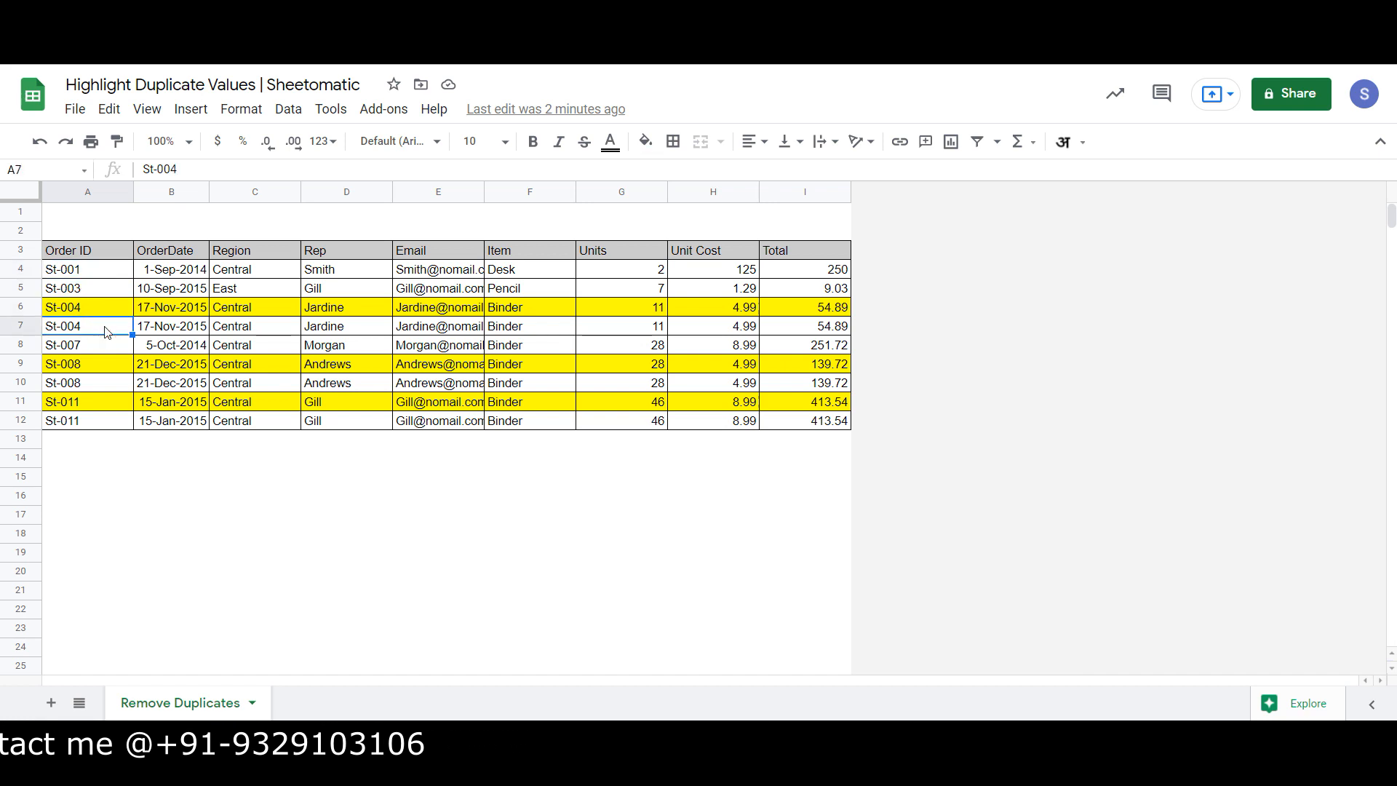
left_click(101, 312)
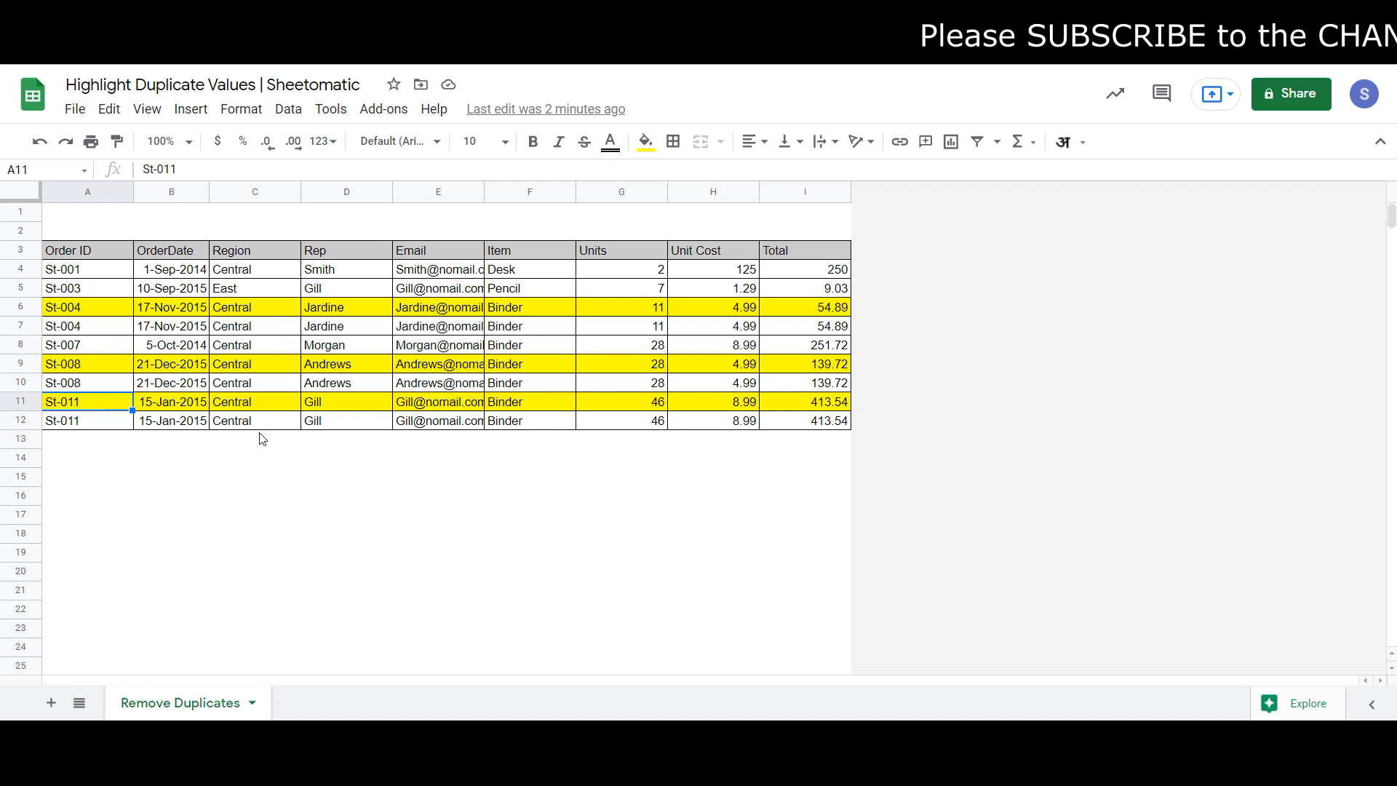
left_click(269, 308)
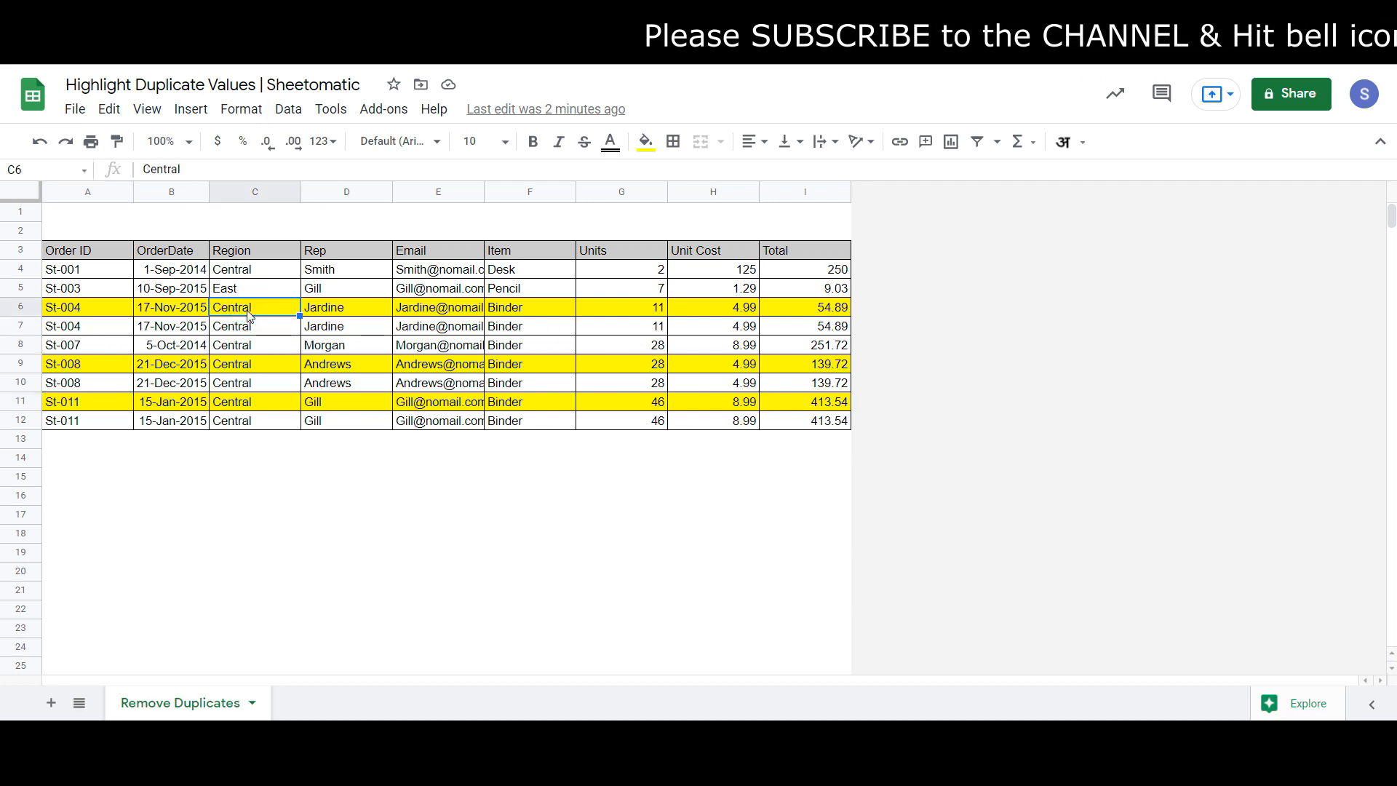
- Replace the duplicate Order IDs in cells A7 and A9 with different IDs to test the row highlighting
left_click(86, 327)
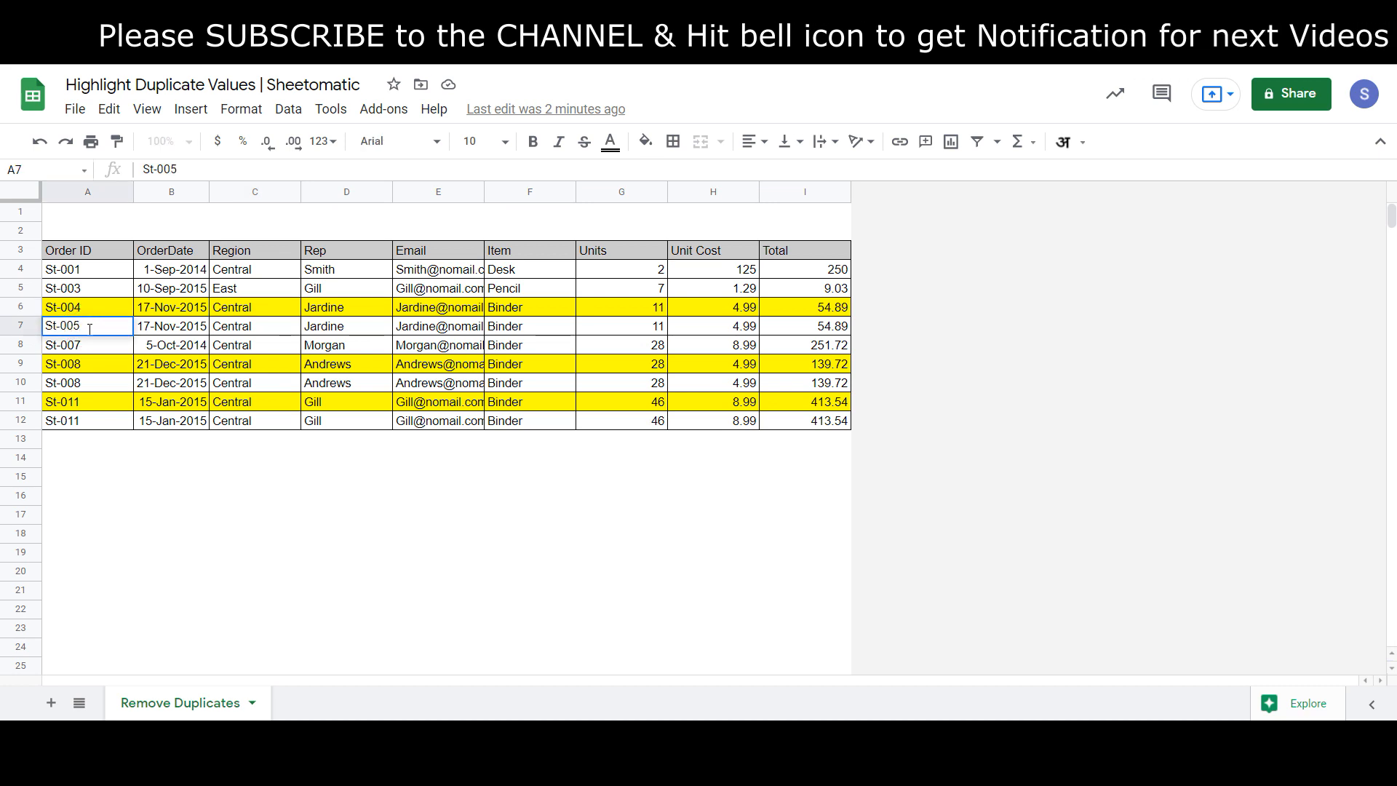
type("St-005")
key("Return")
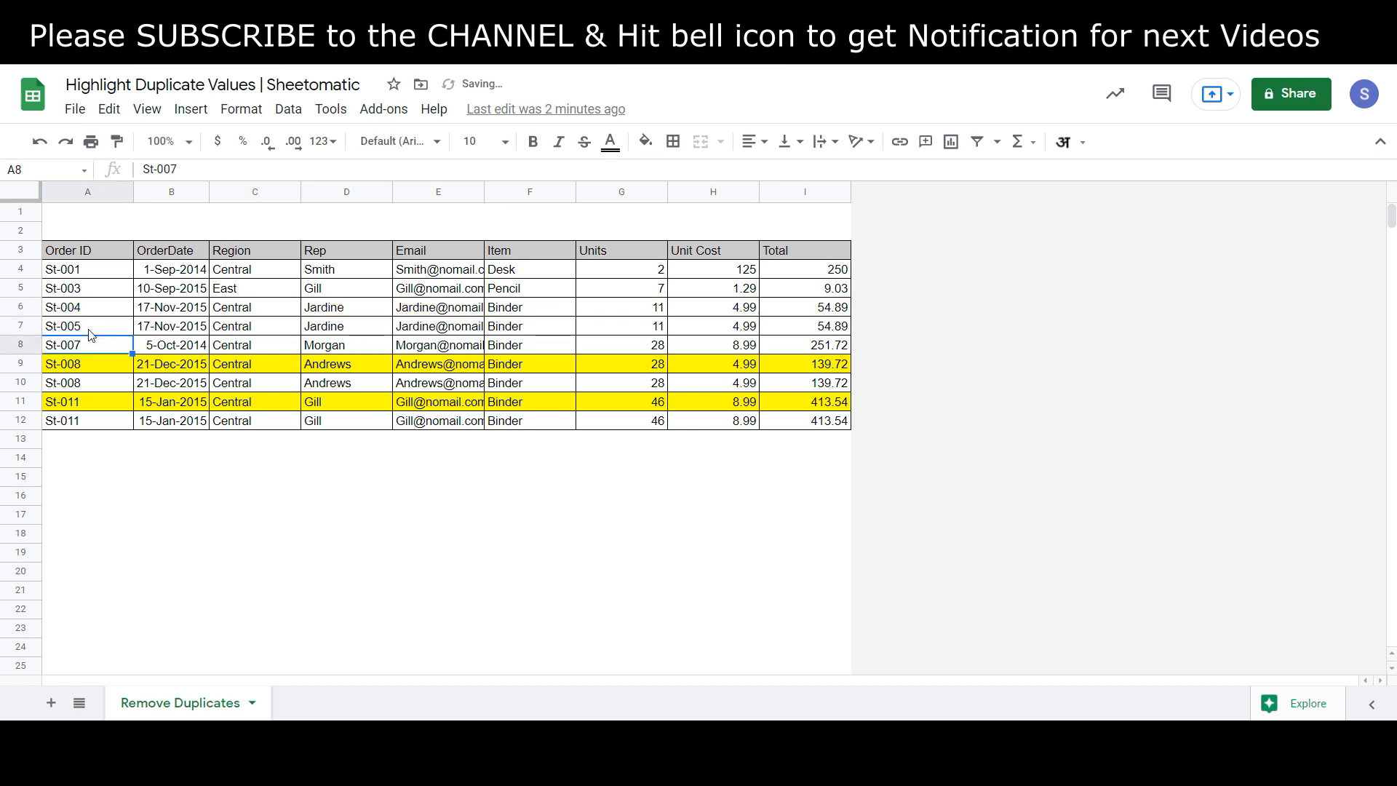
double_click(94, 367)
key("BackSpace")
type("0")
key("Return")
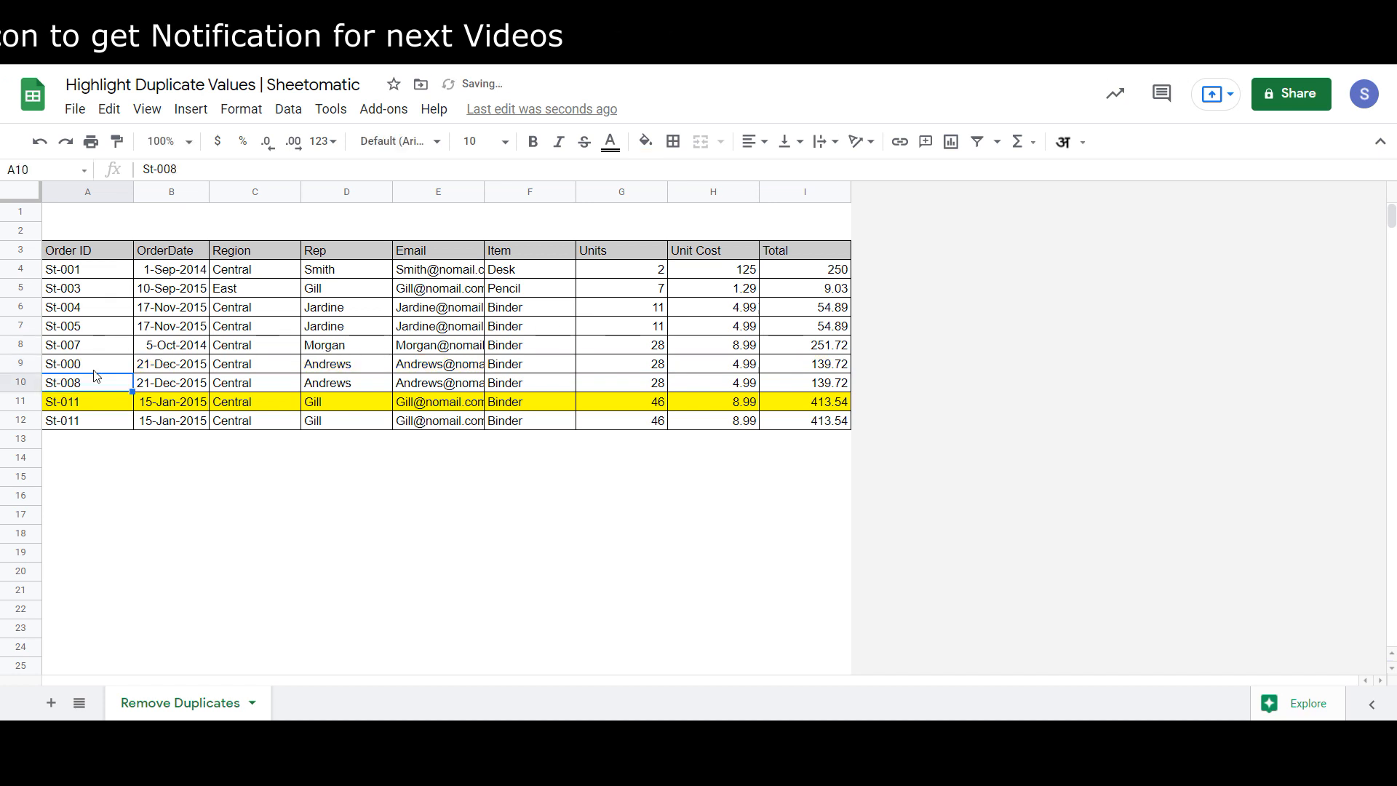
- Undo the last two Order ID changes in cells A9 and A7
key("ctrl+z")
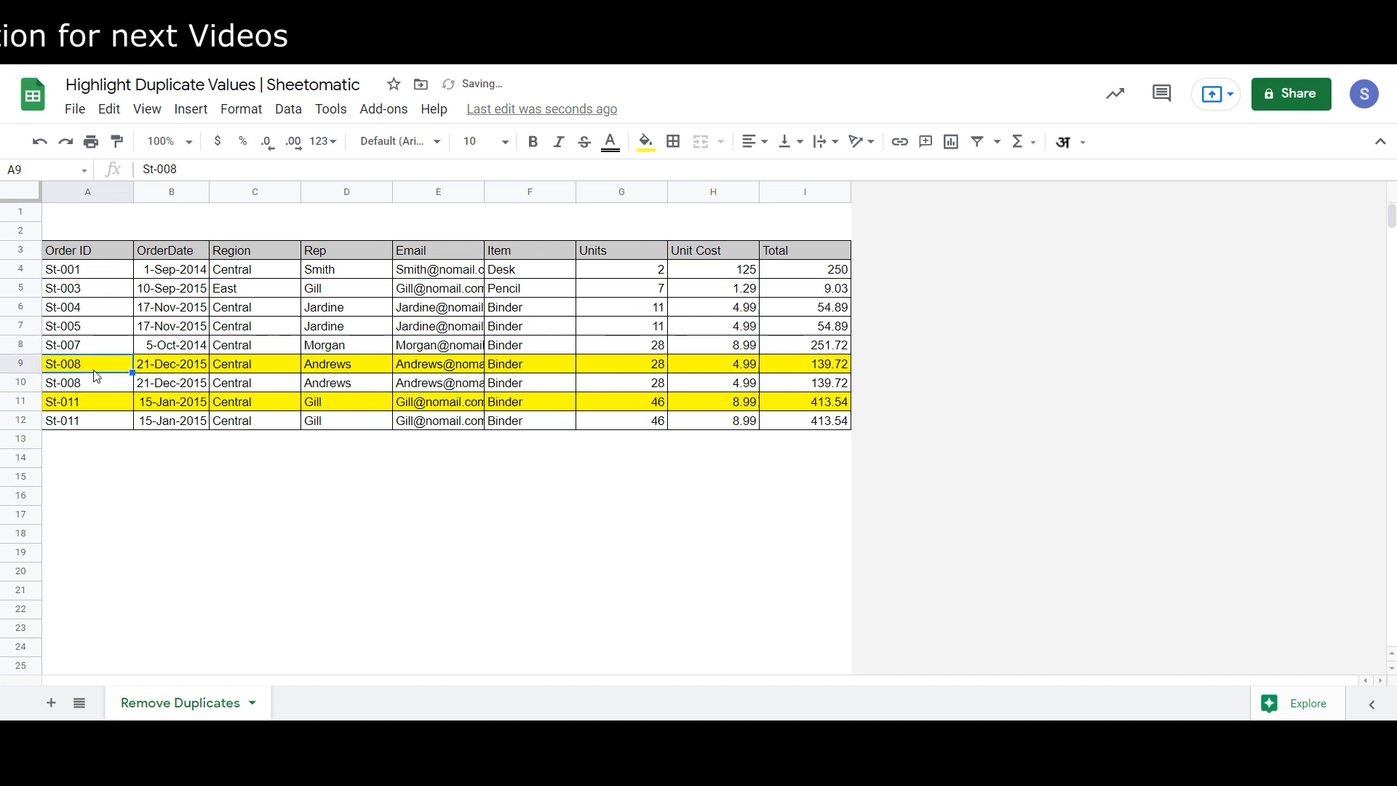
key("ctrl+z")
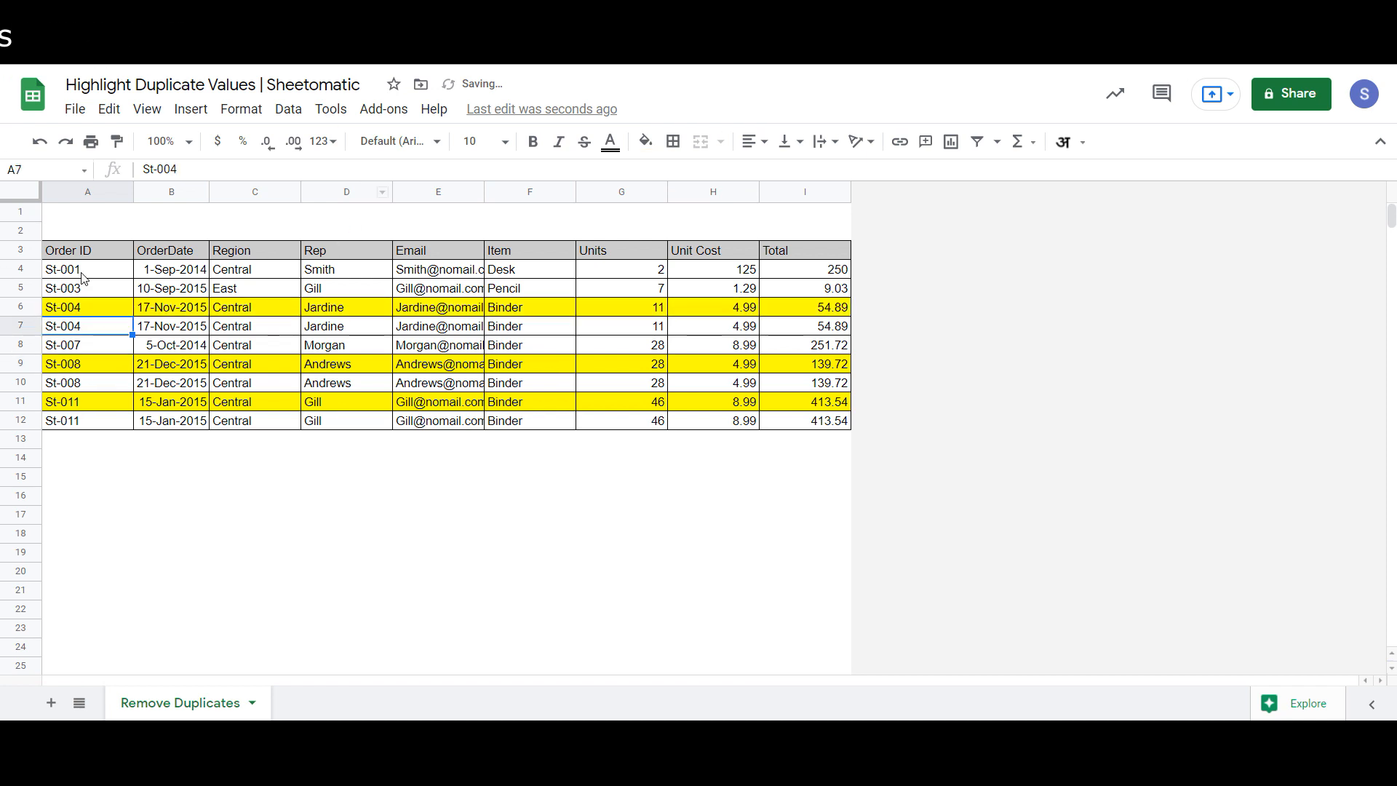
- Delete the existing custom-formula conditional formatting rule from the order table
key("ctrl+a")
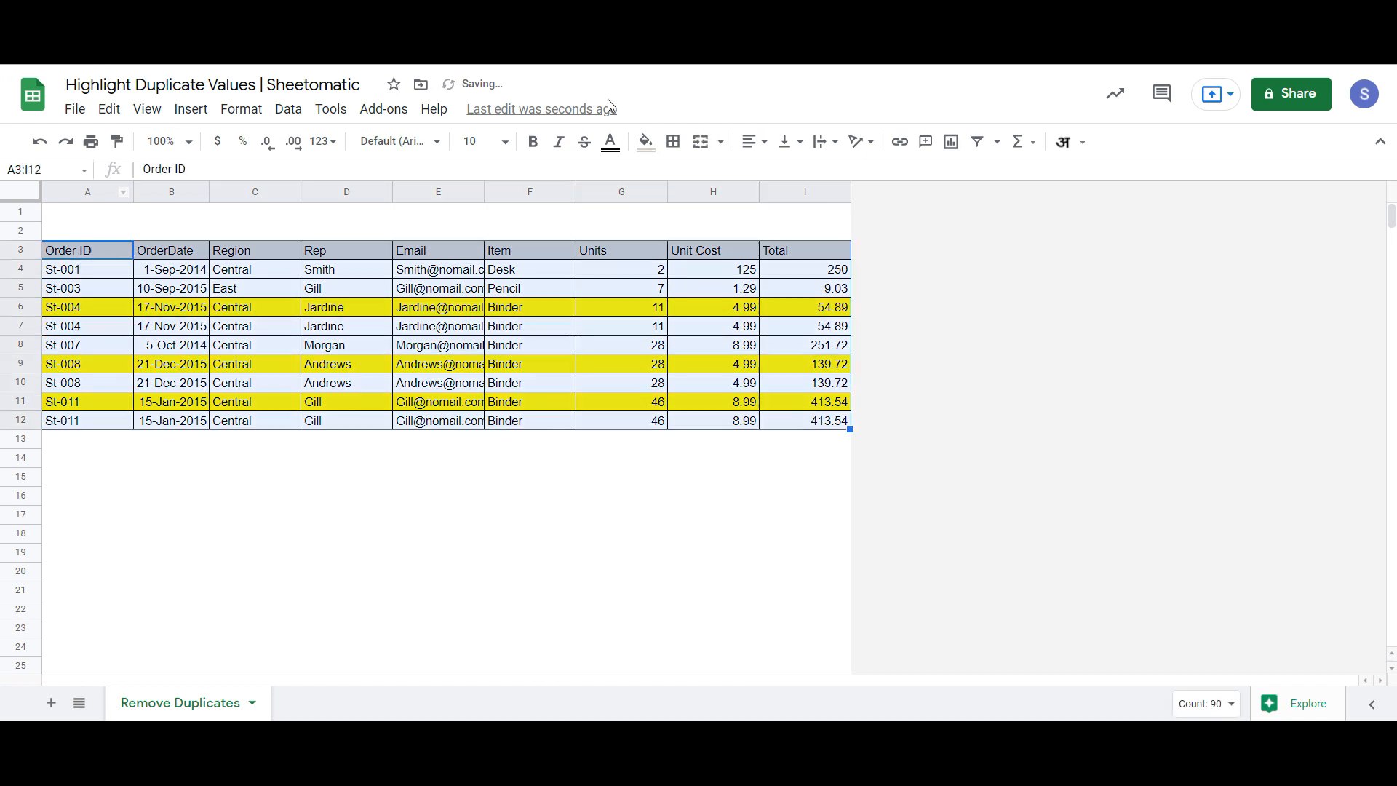
left_click(643, 142)
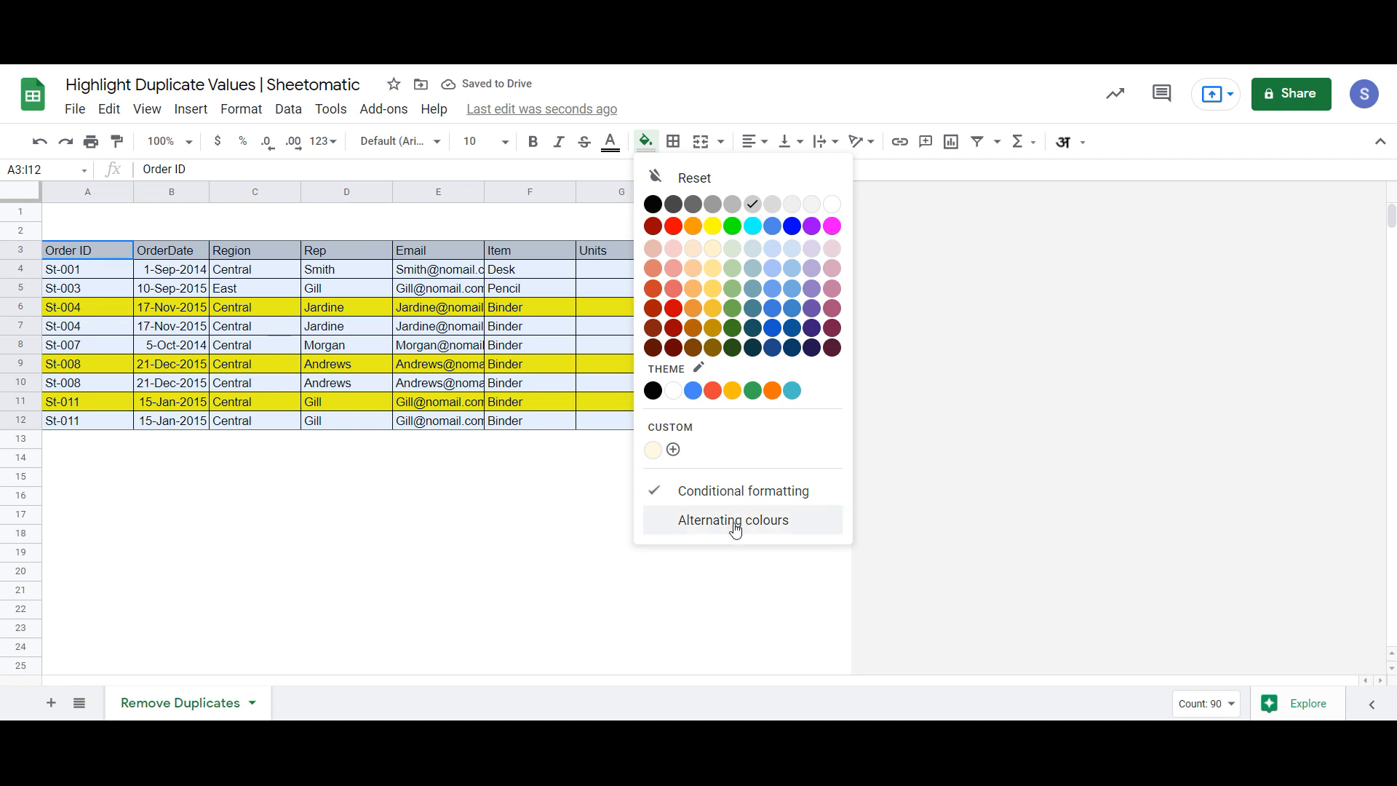
left_click(723, 493)
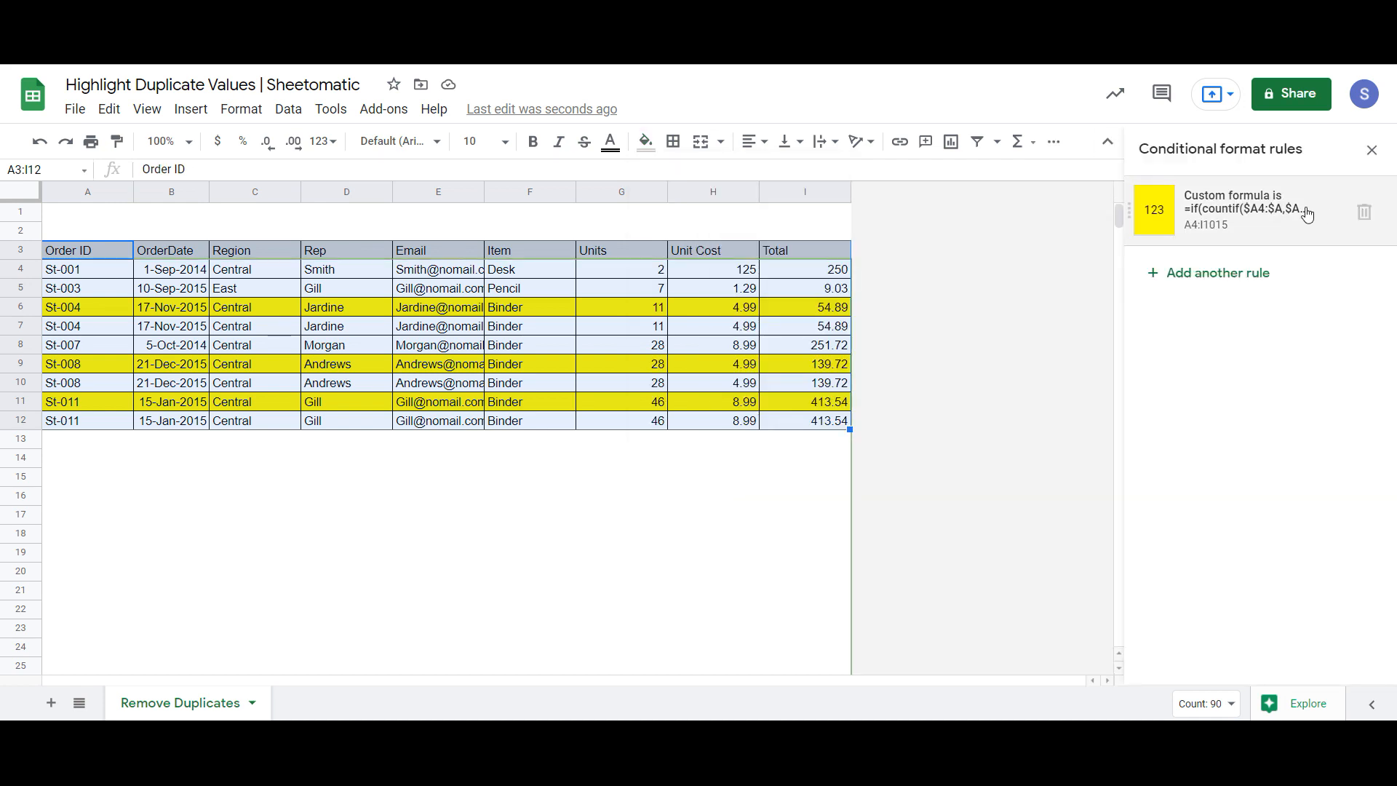
left_click(1364, 214)
left_click(1371, 149)
- Create a new conditional formatting rule for the table's data range A4:I12, excluding the header row
left_click(66, 273)
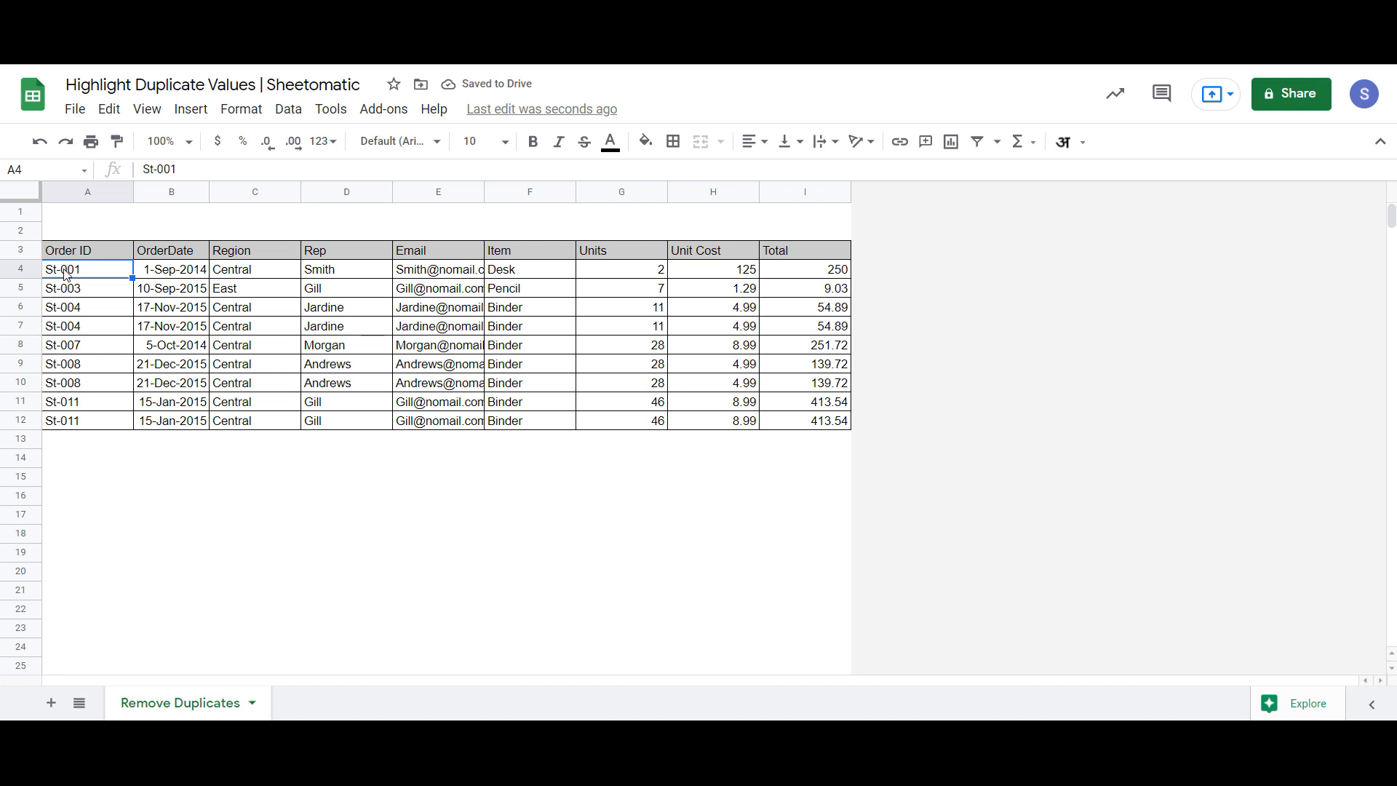
key("ctrl+shift+Right")
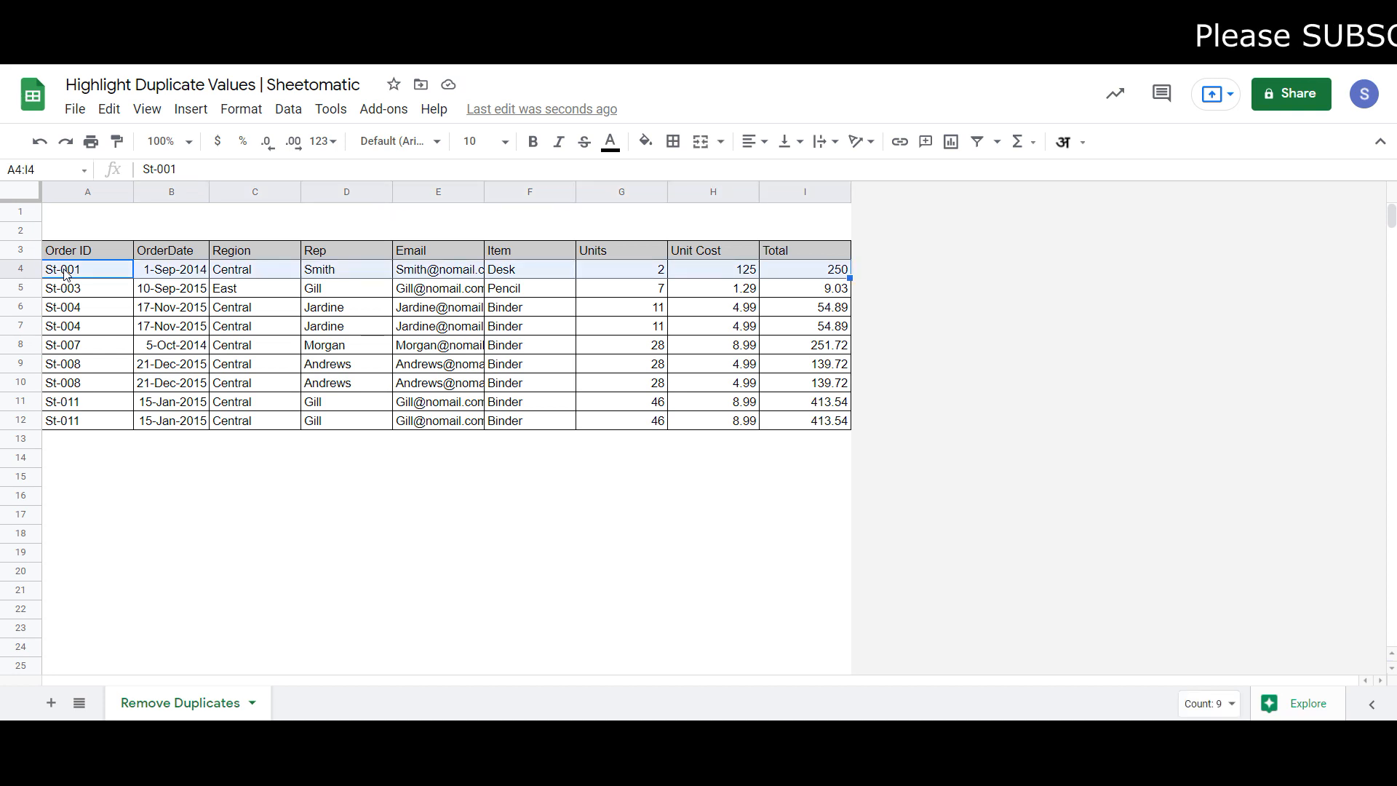
key("ctrl+shift+Down")
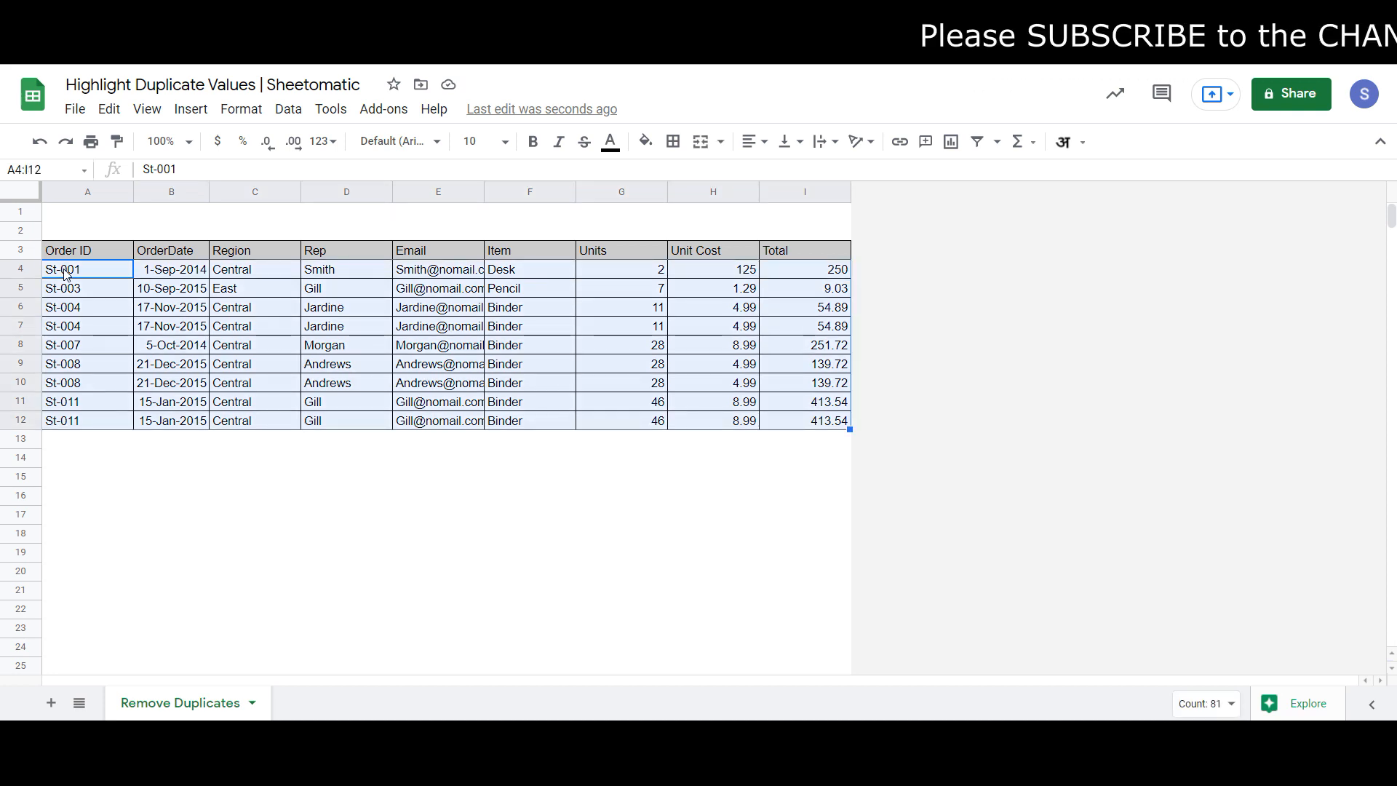
left_click(643, 142)
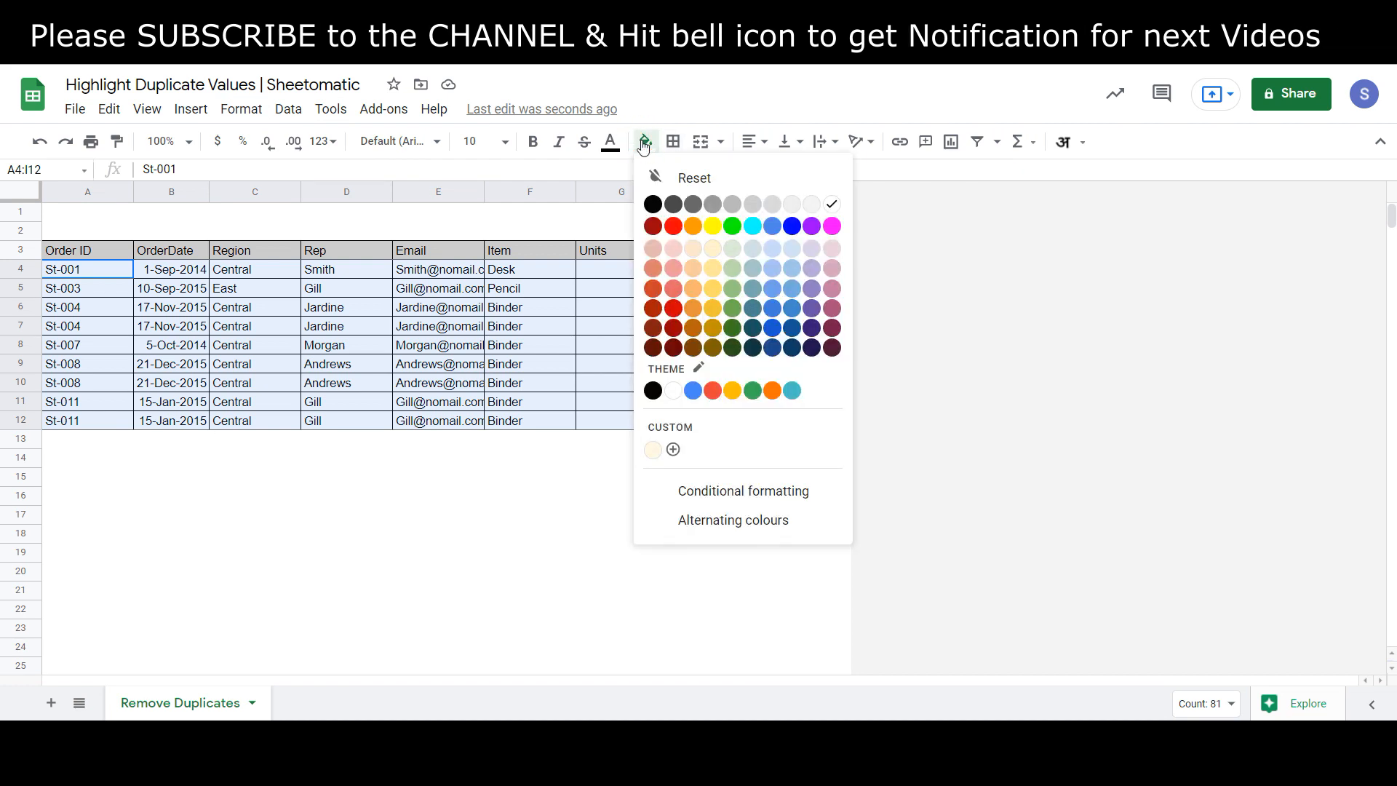
left_click(745, 502)
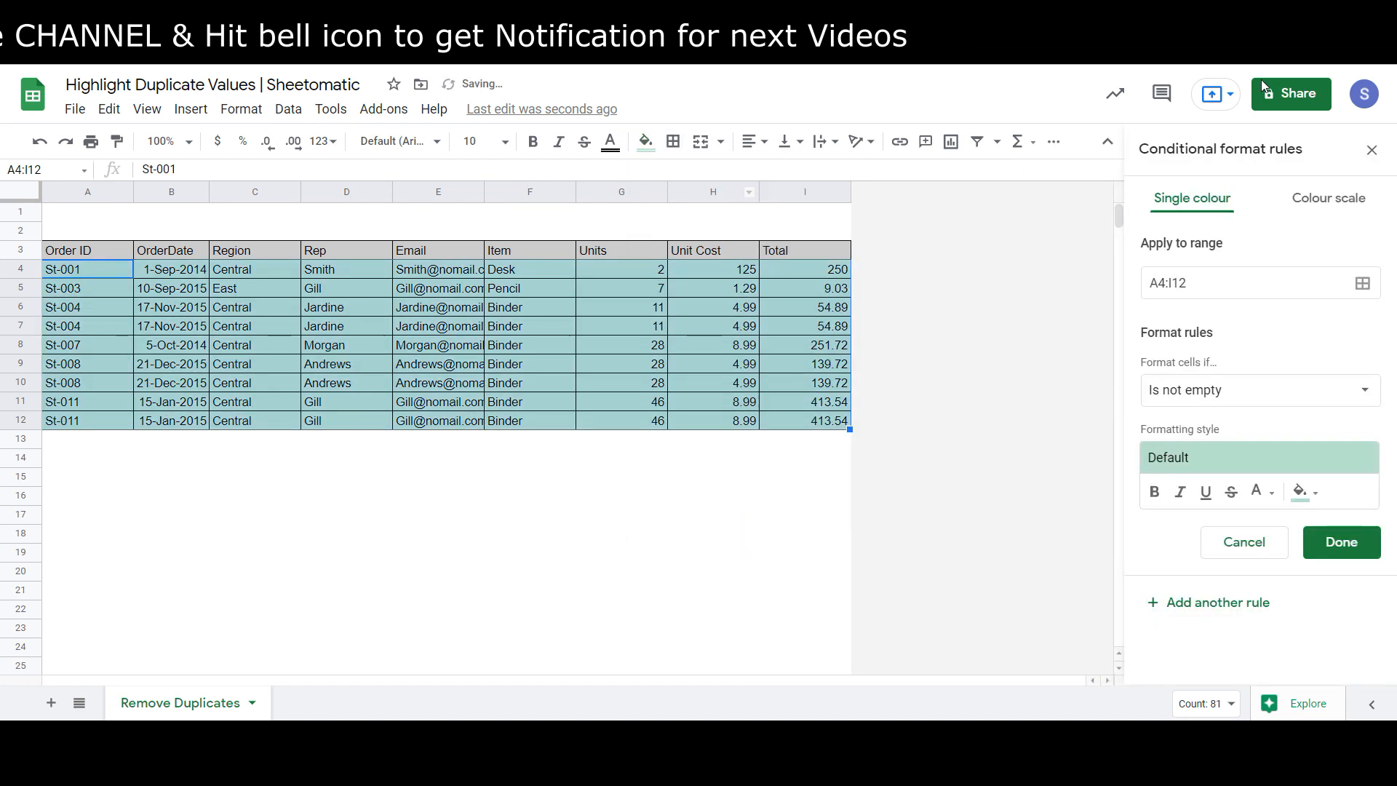
left_click(1203, 282)
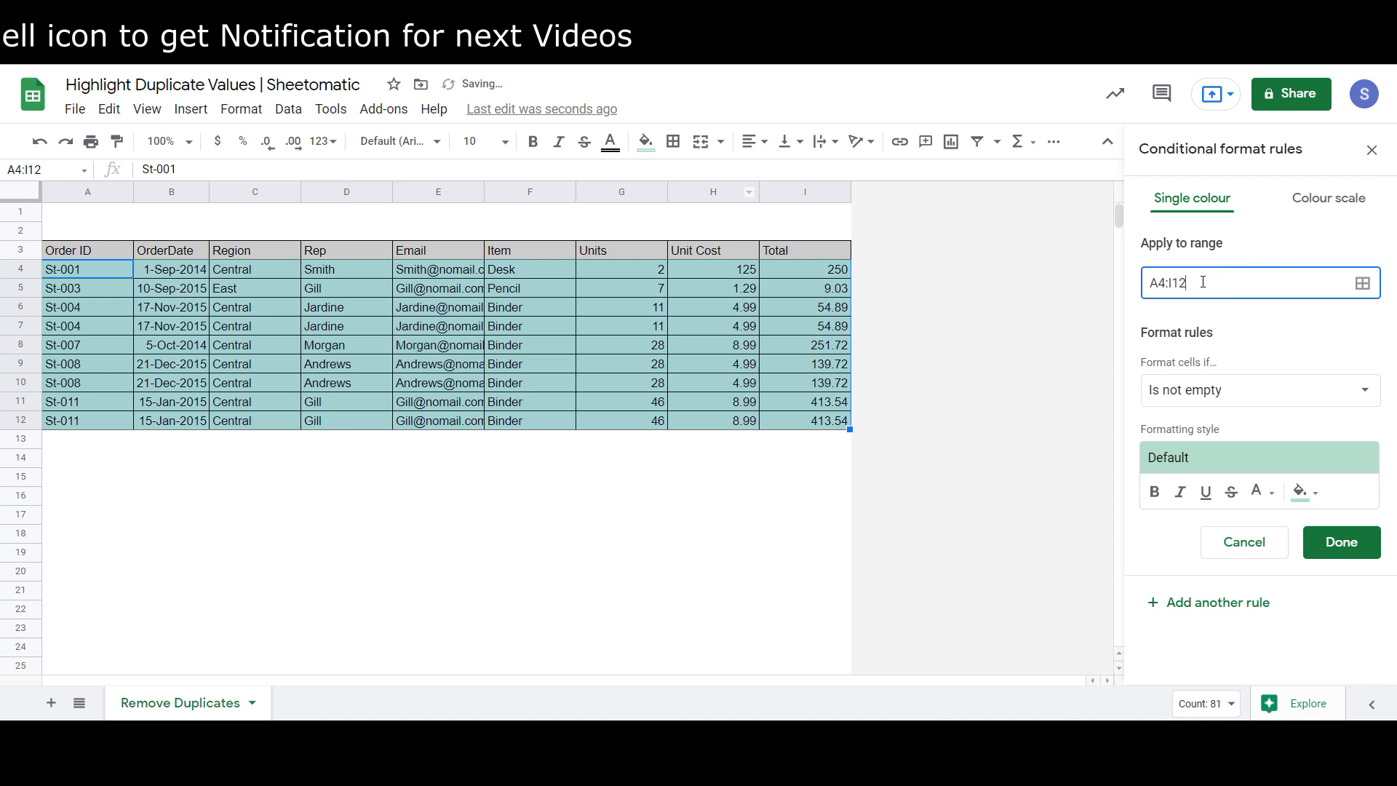
- Set the rule's condition to Custom formula is and begin the formula with =if(countif(
left_click(1263, 391)
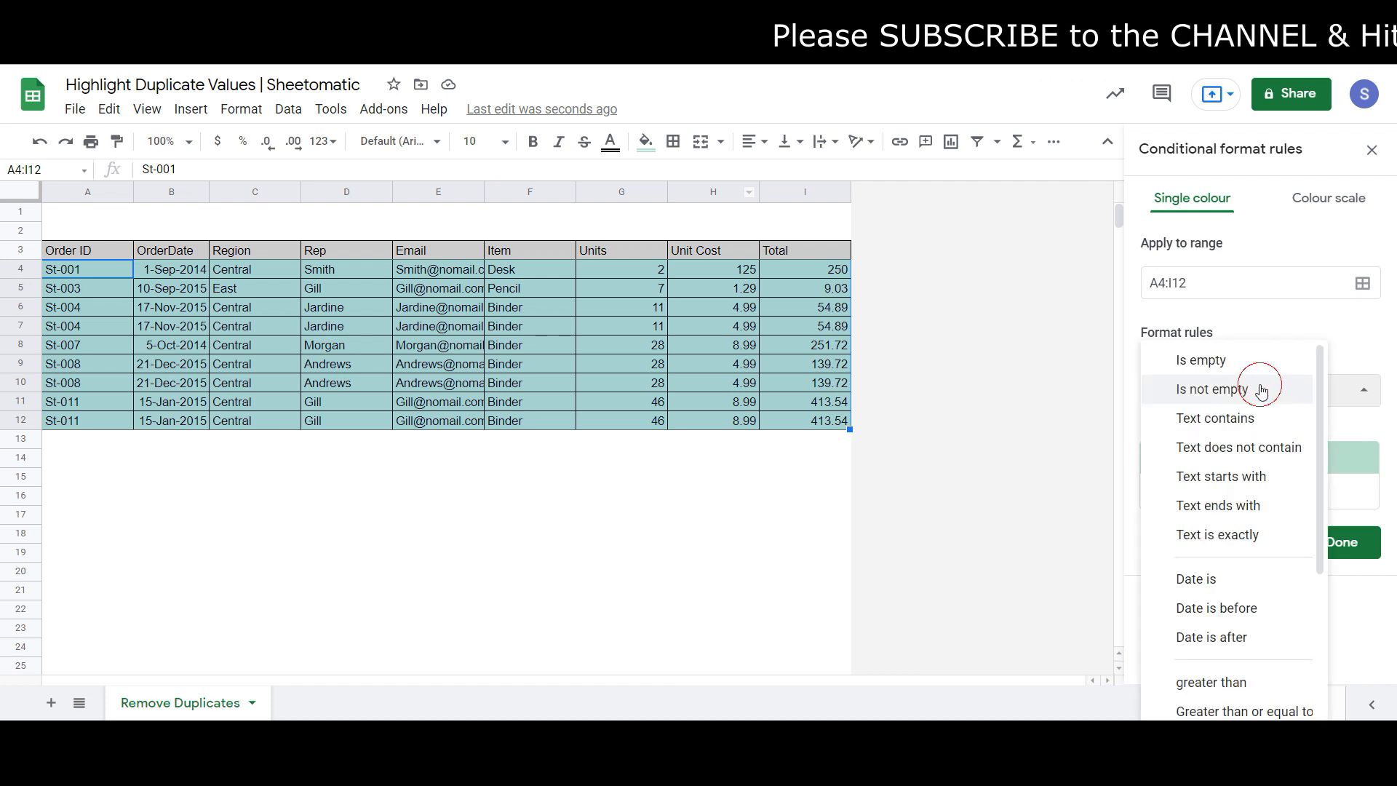
scroll(1241, 429, "down", 3)
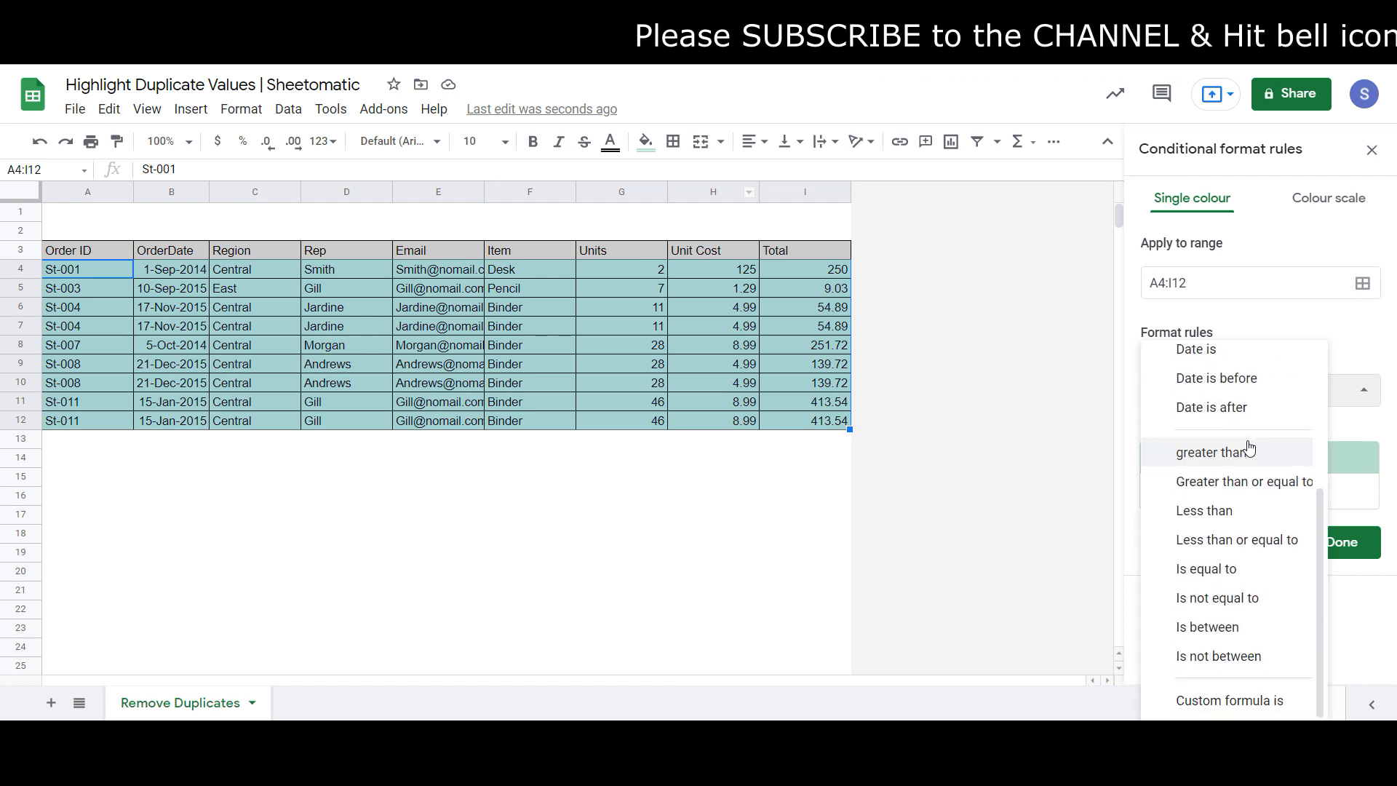
left_click(1210, 703)
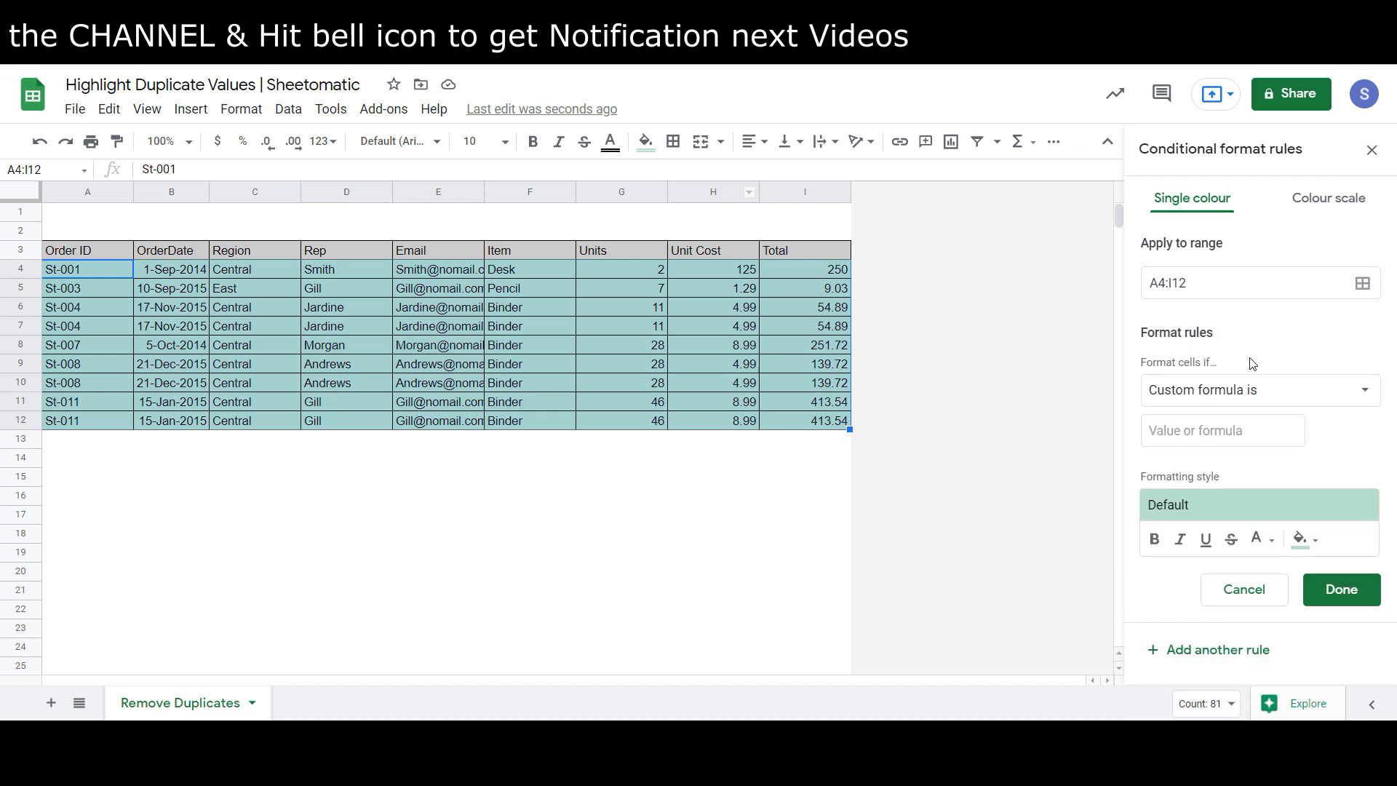
left_click(1190, 435)
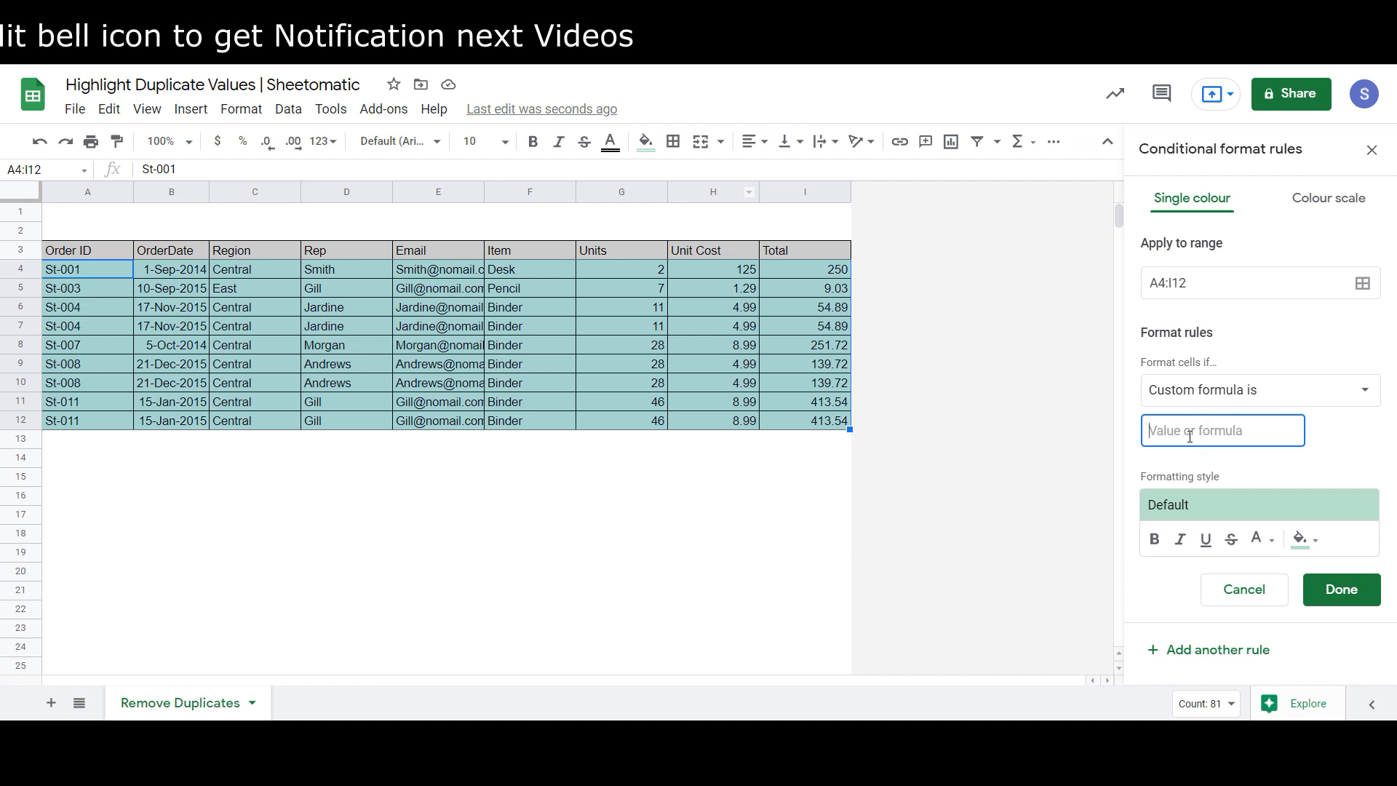
type("=")
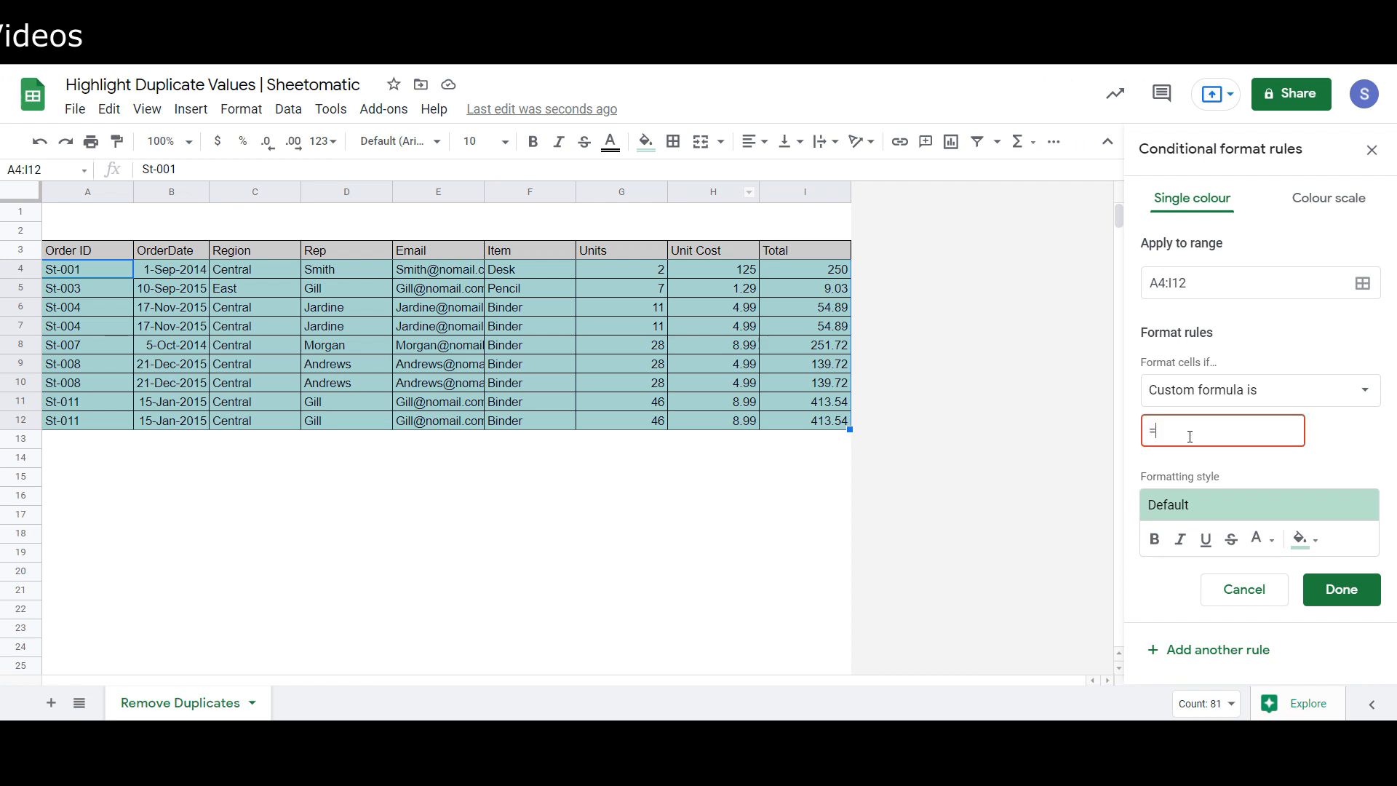
type("if(")
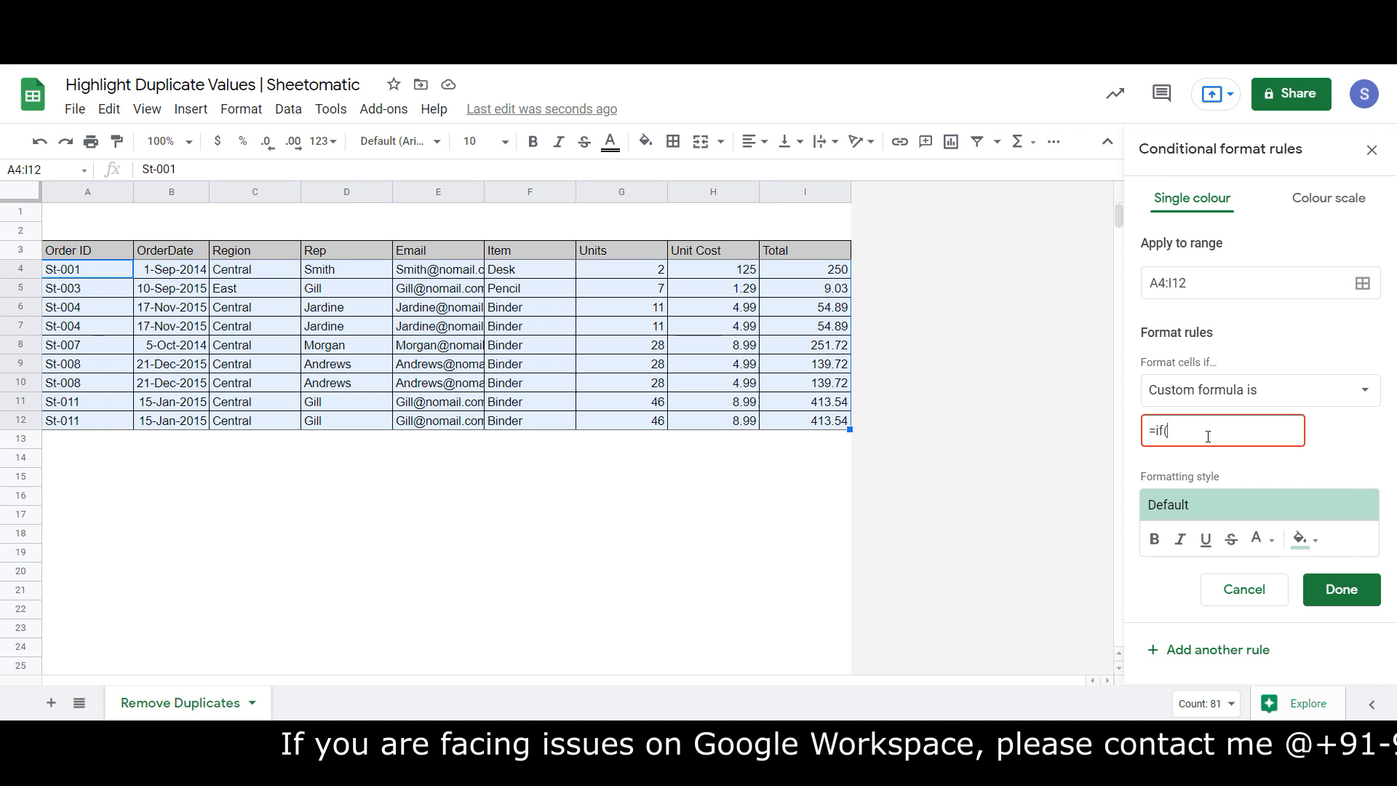
type("countif")
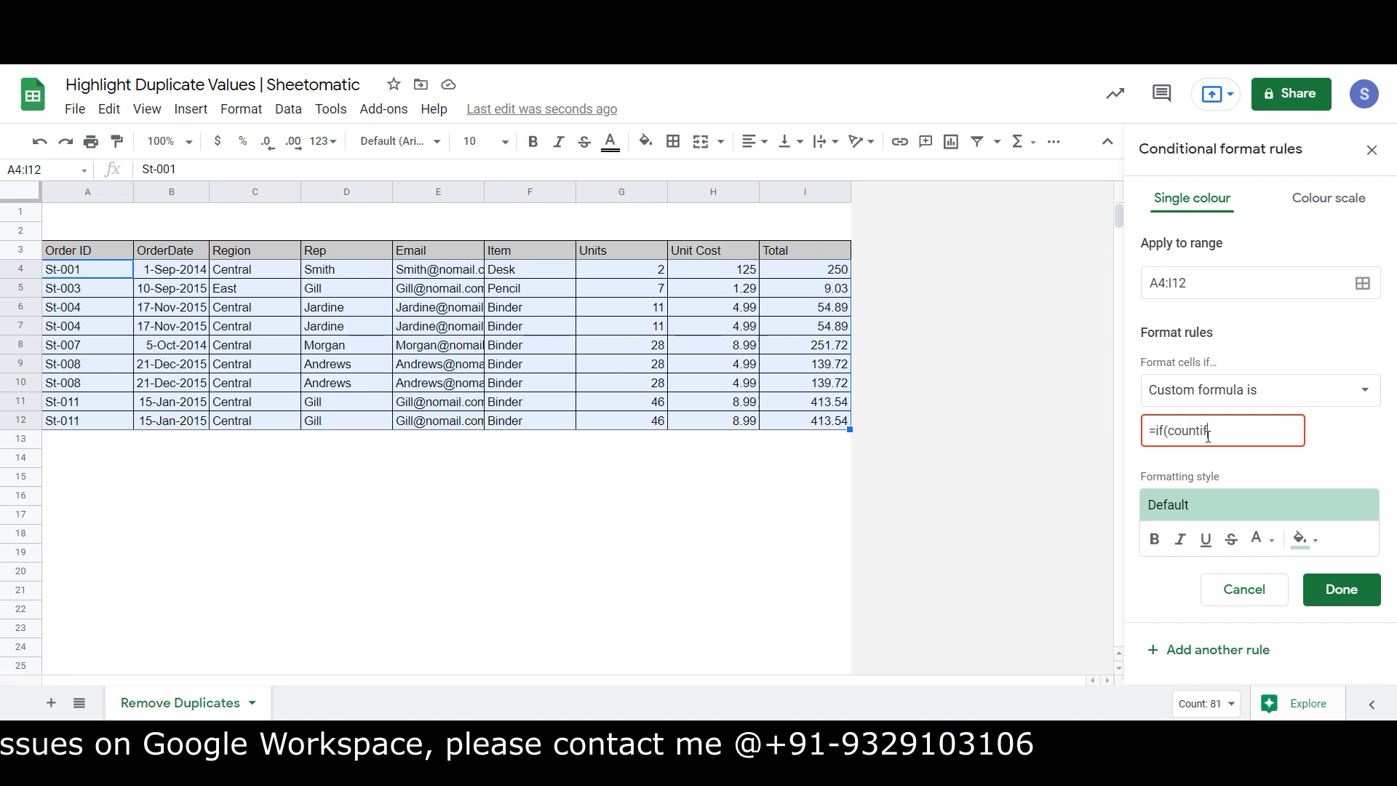
type("(")
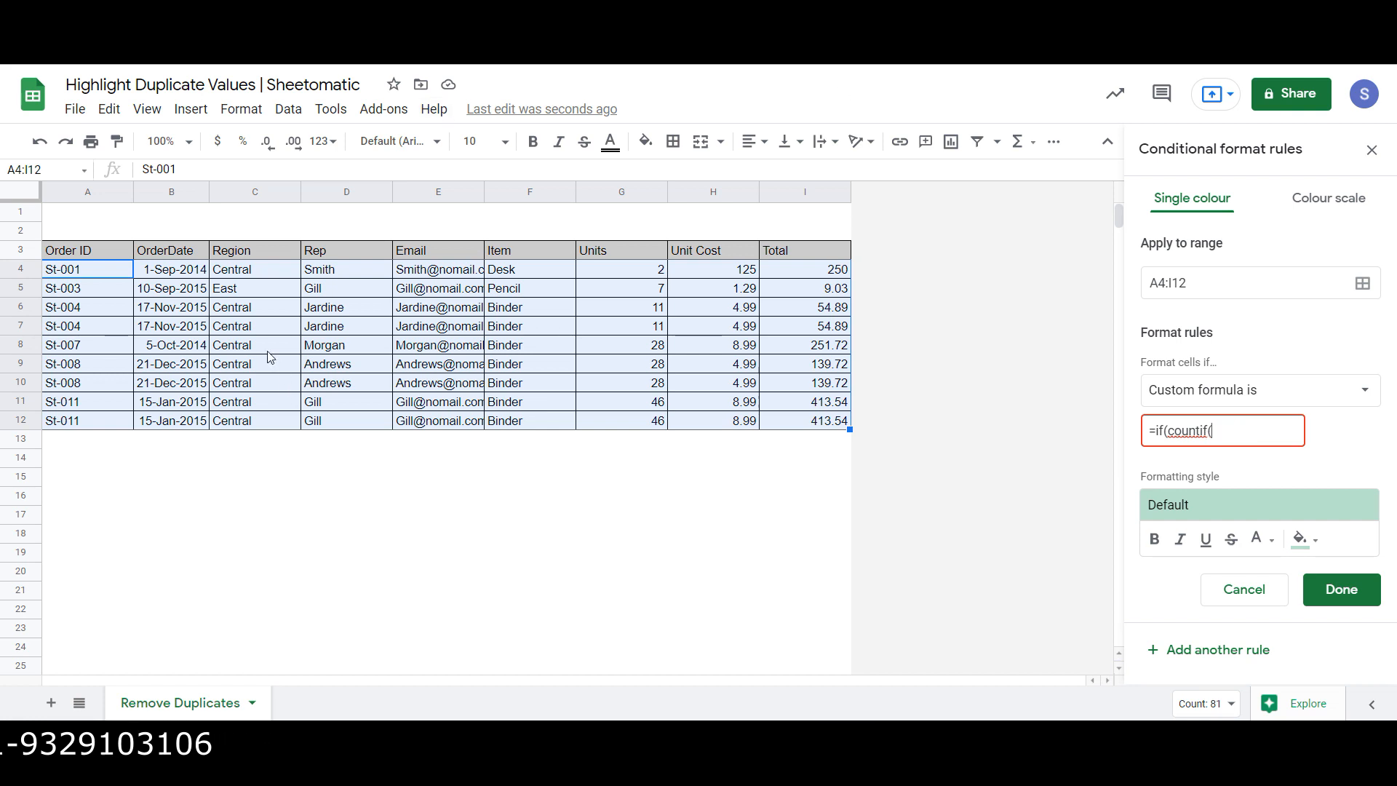
- Add the Order ID range A4:A12, followed by a comma, as the first COUNTIF argument in the rule's formula
left_click(100, 273)
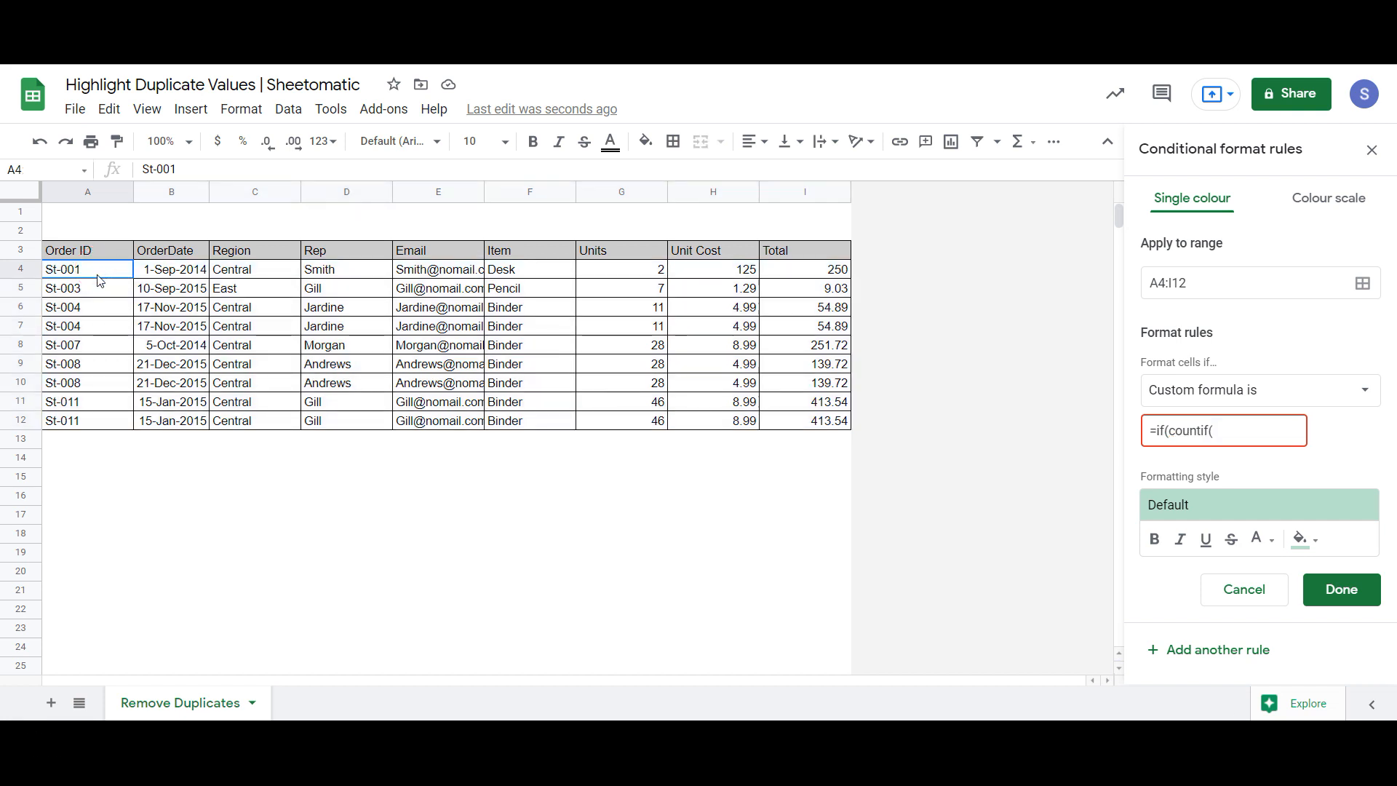
left_click_drag(106, 339, 114, 405)
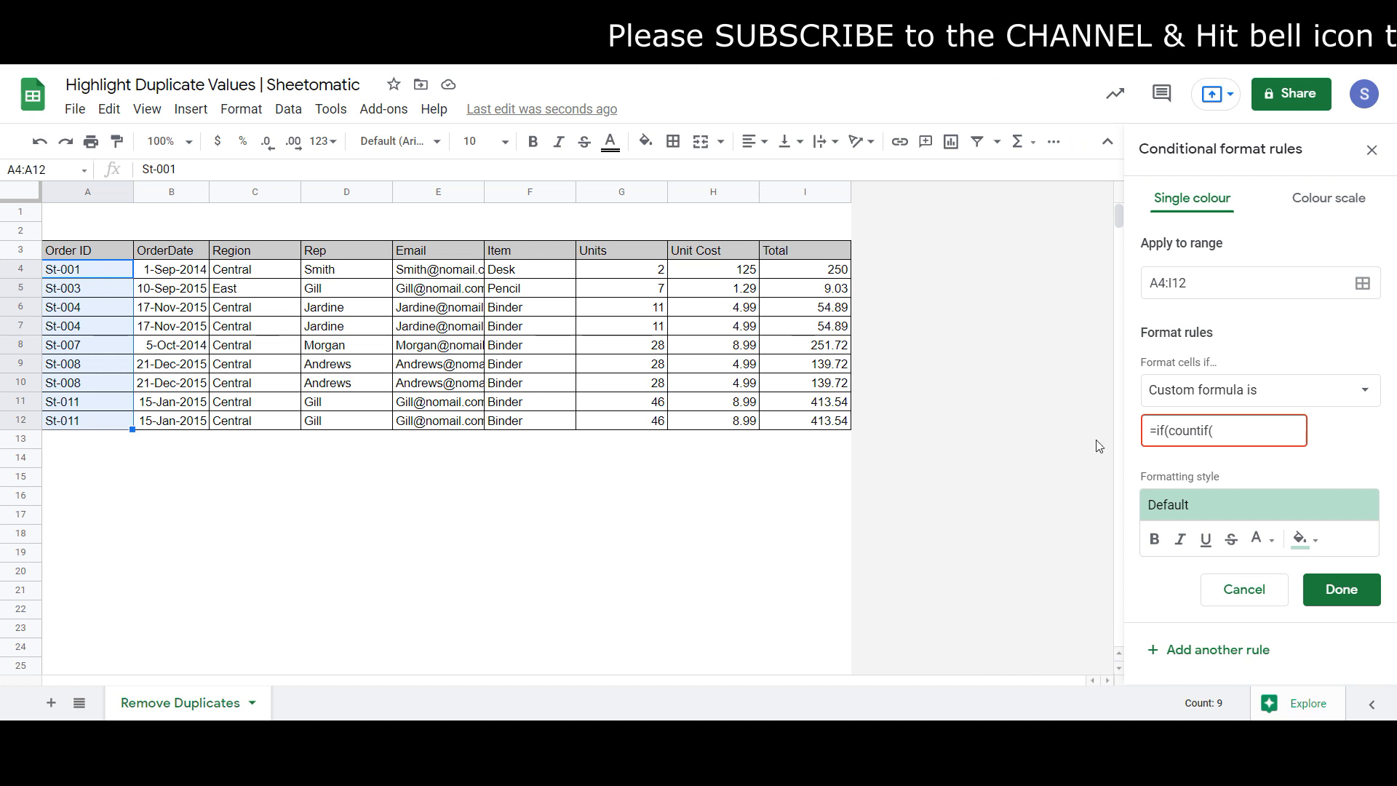
left_click(1243, 437)
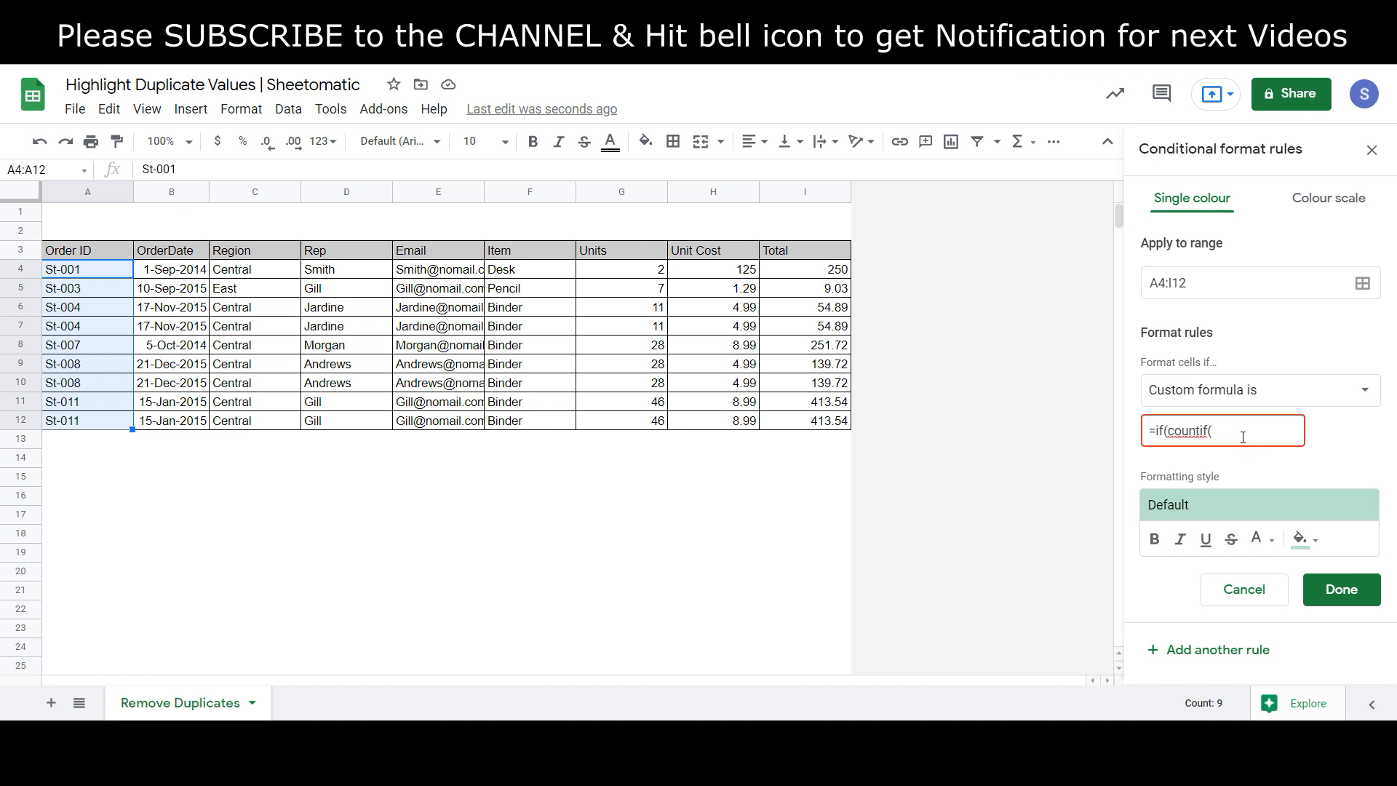
type("A4")
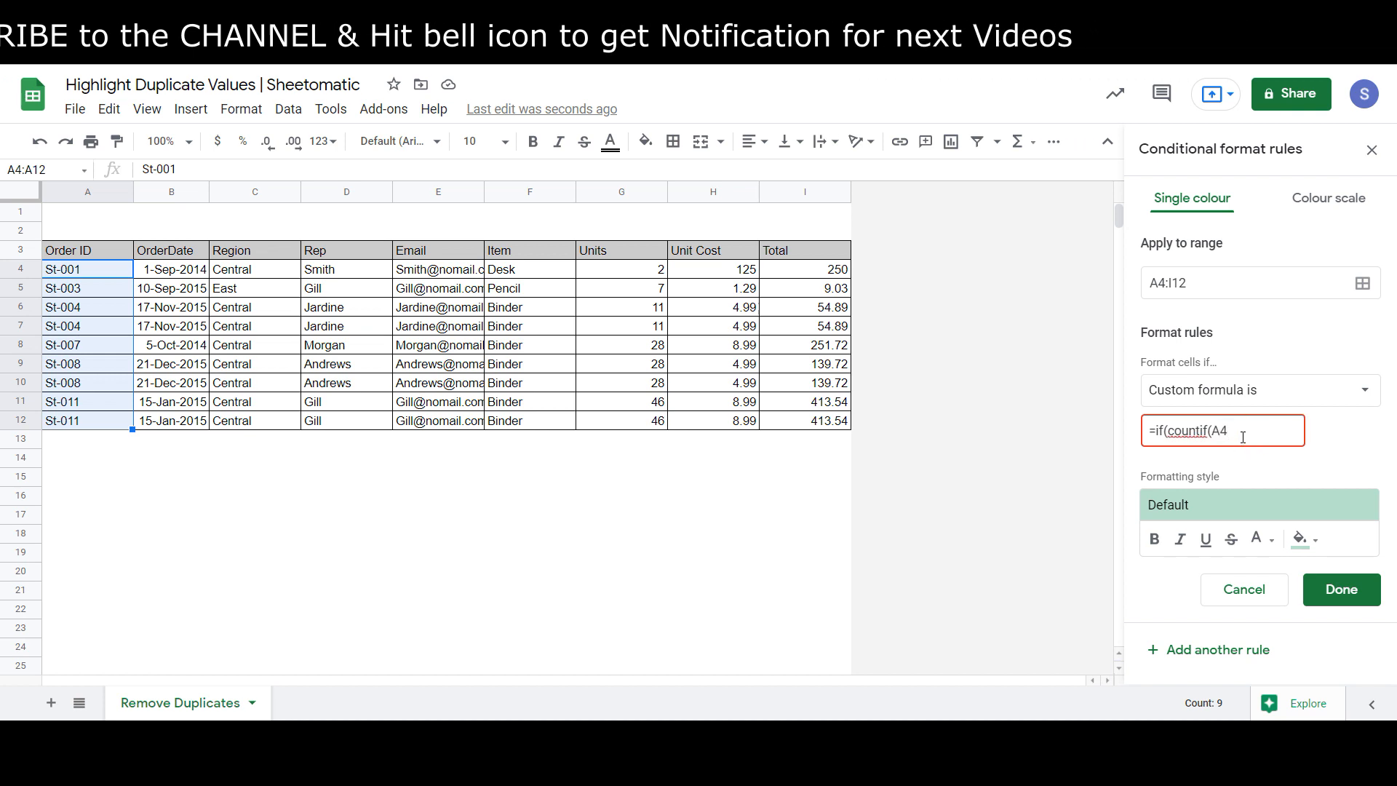
type(":A1")
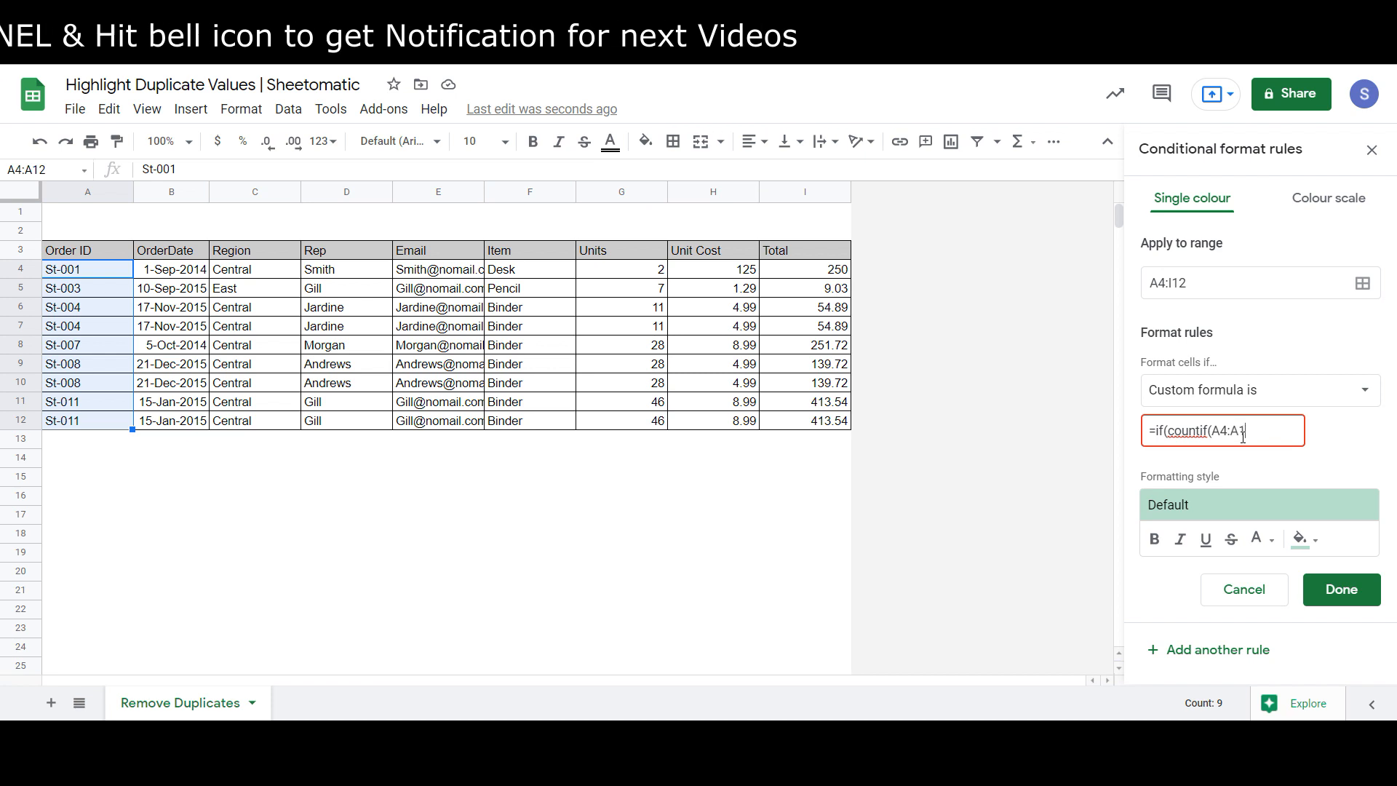
type("2,")
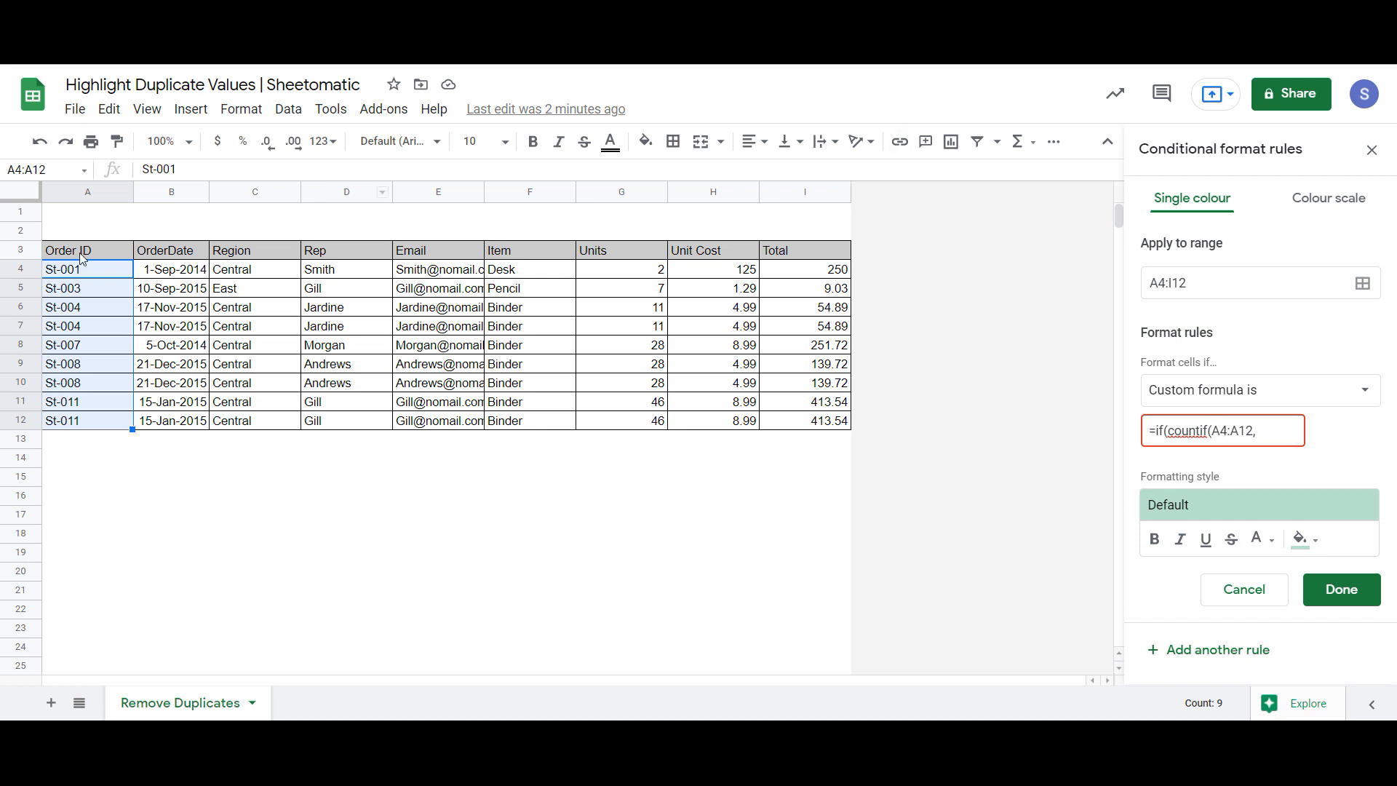
- Make the COUNTIF range in the rule's formula fully absolute as $A$4:$A$12
left_click_drag(78, 271, 97, 373)
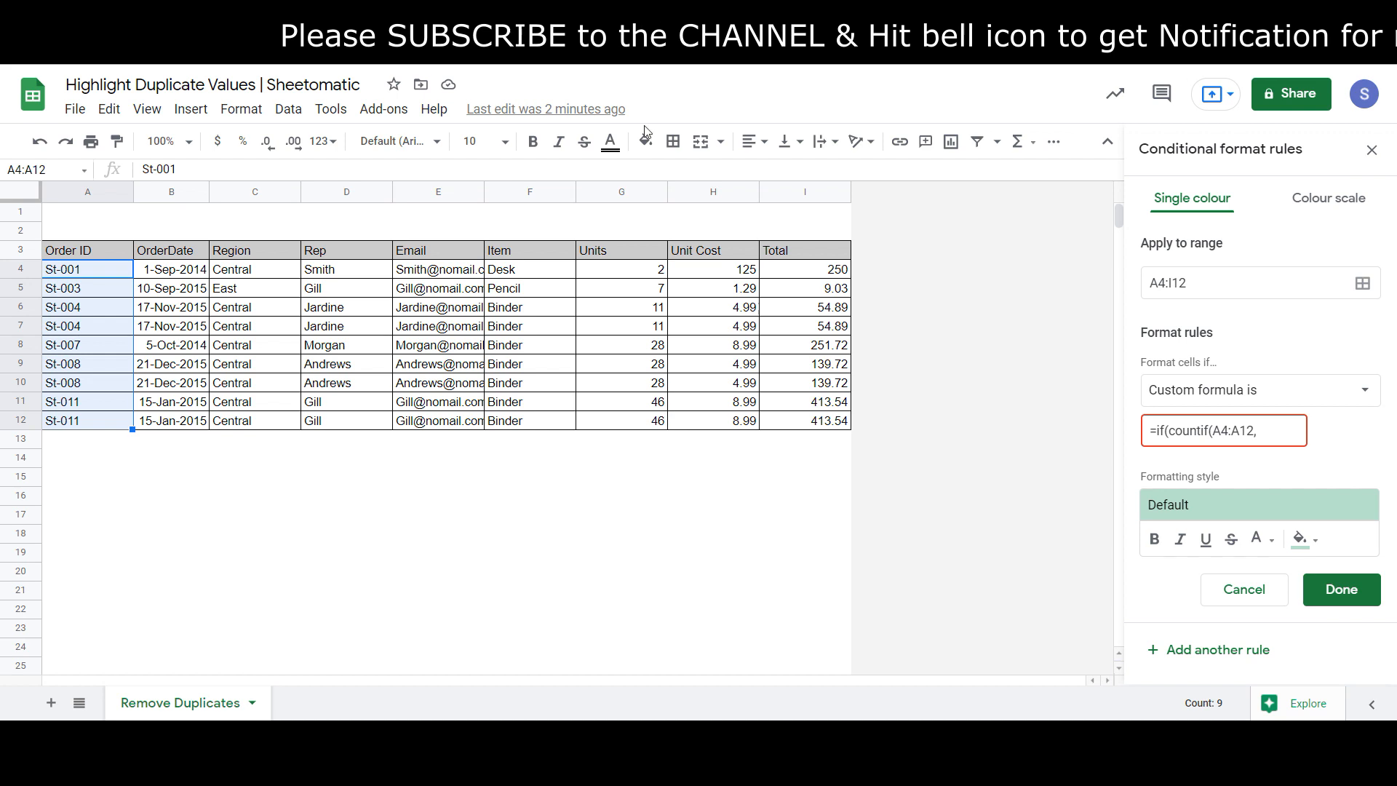
left_click(1216, 432)
type("$")
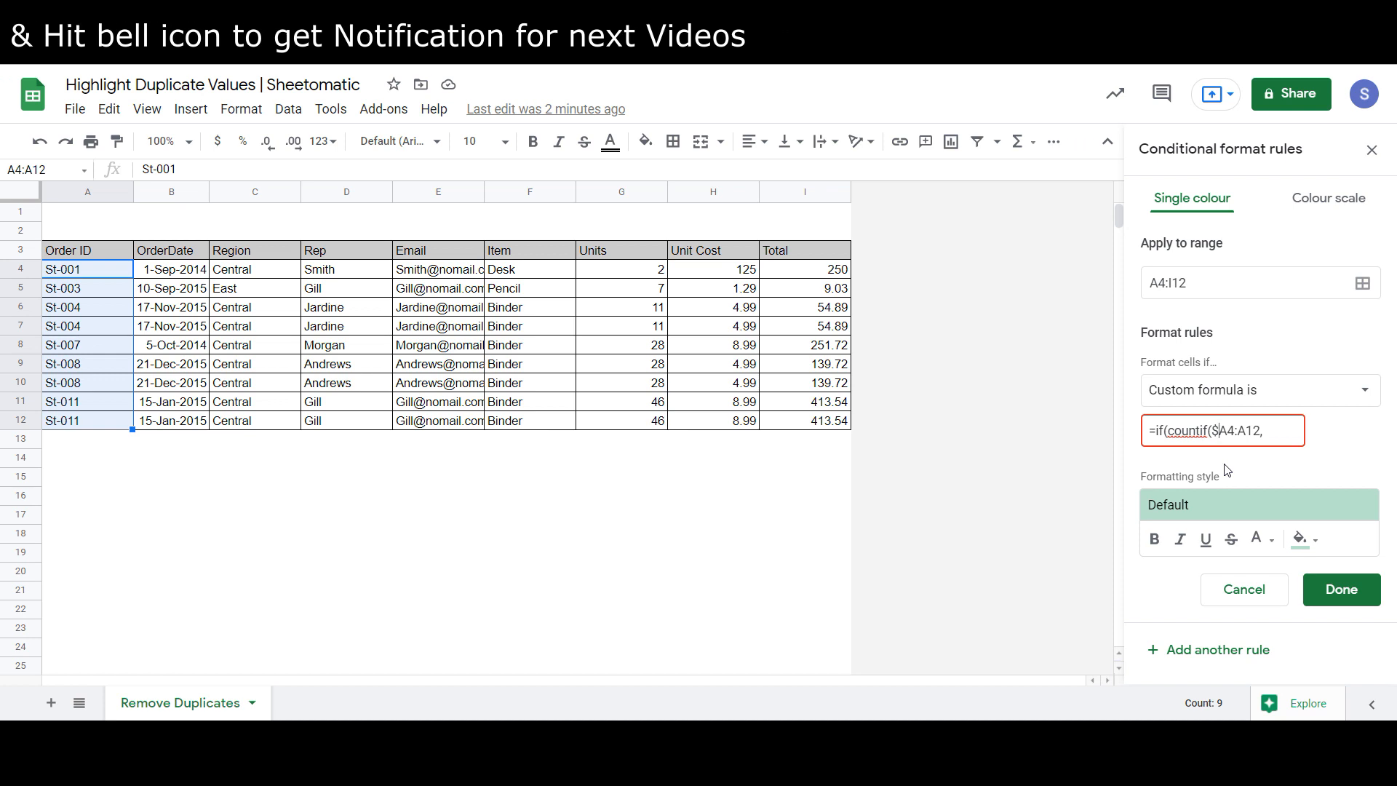
key("Right")
type("$")
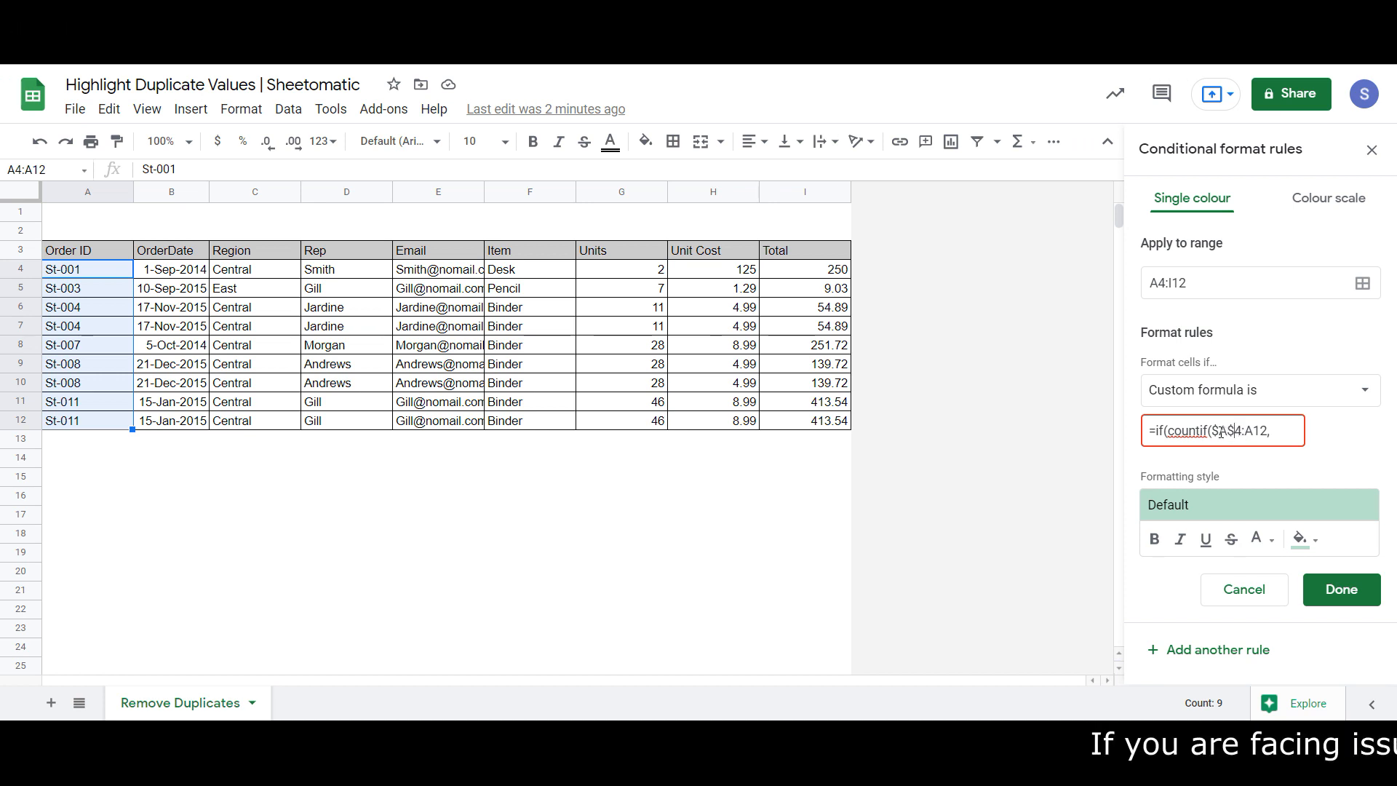
left_click(1247, 430)
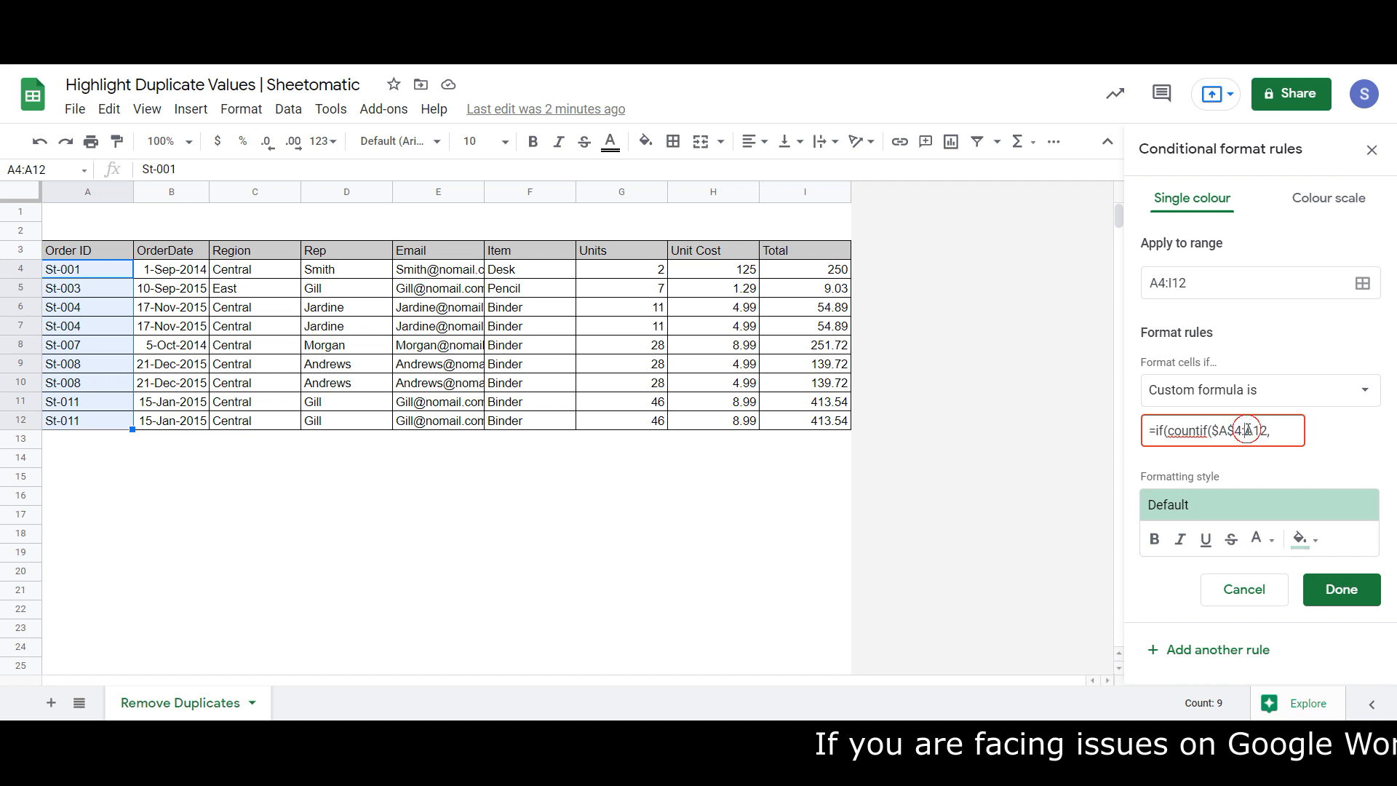
type("$")
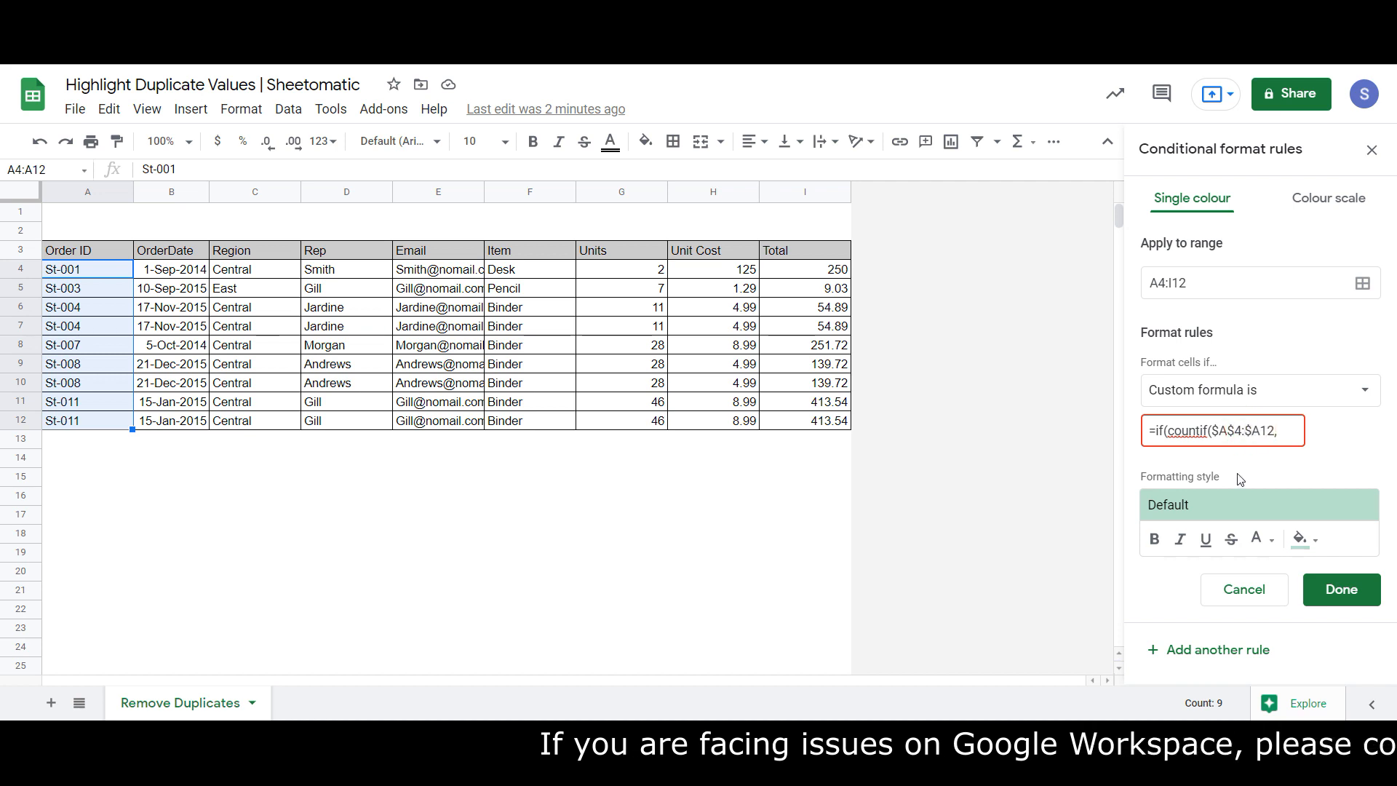
key("Right")
type("$")
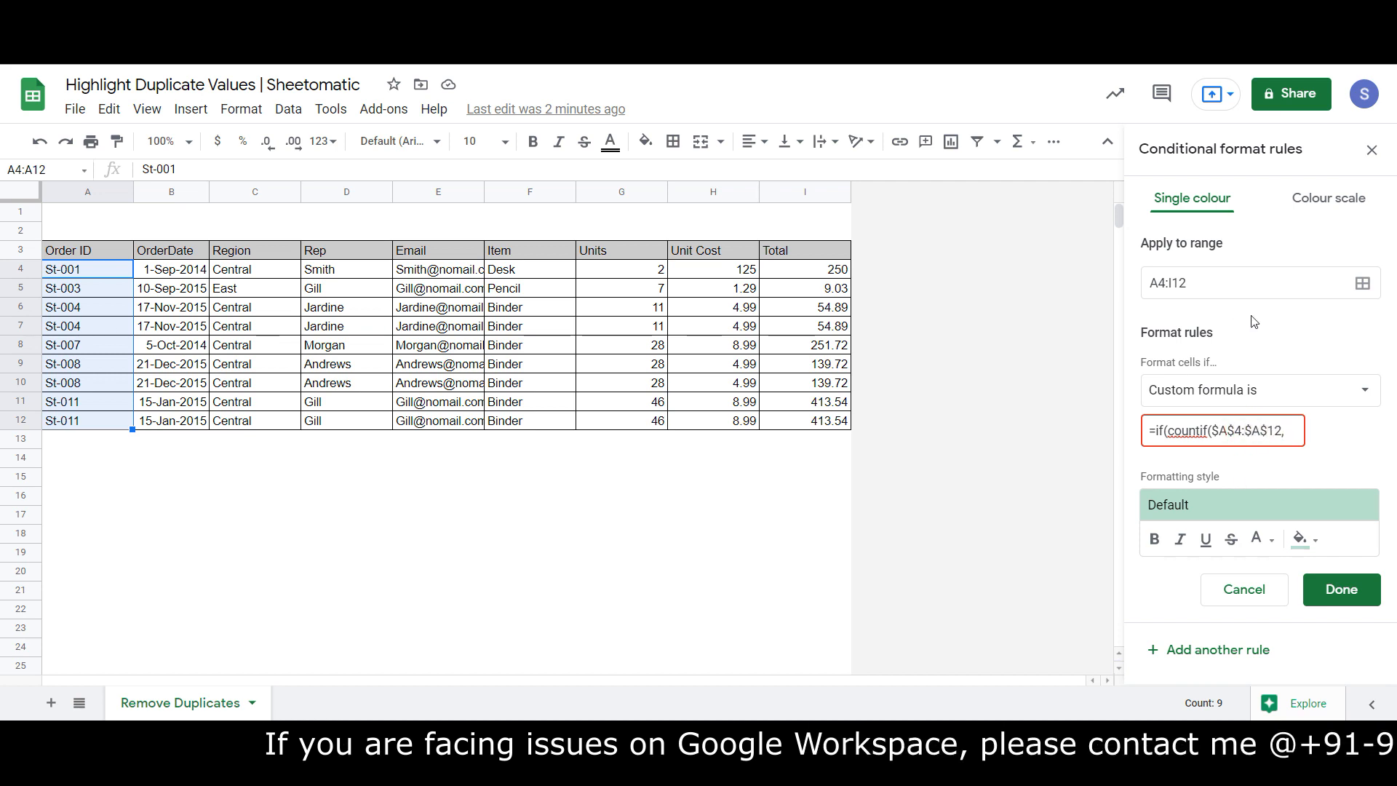
- Copy the $A$4:$A$12 range in as the second COUNTIF argument and close the COUNTIF parenthesis
left_click_drag(1211, 430, 1298, 438)
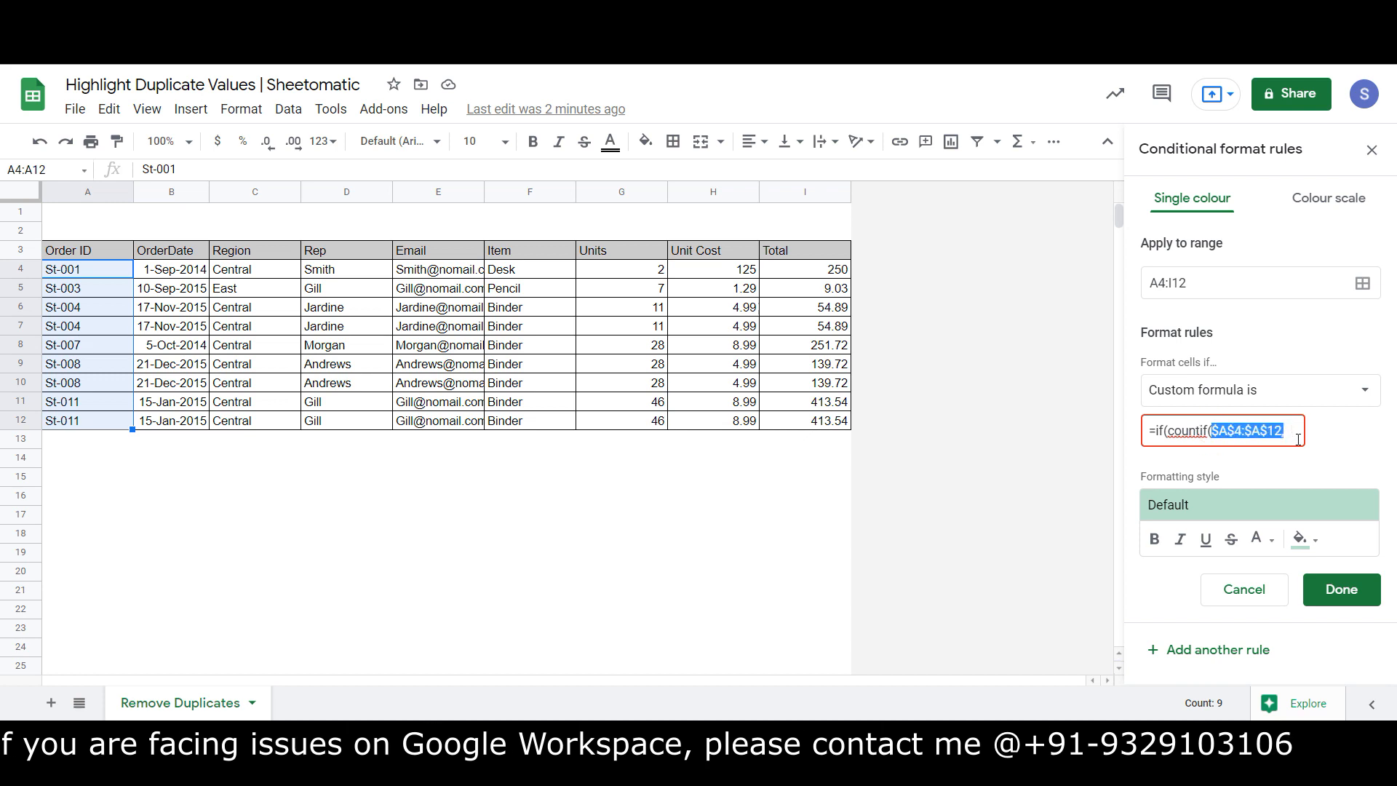
key("ctrl+c")
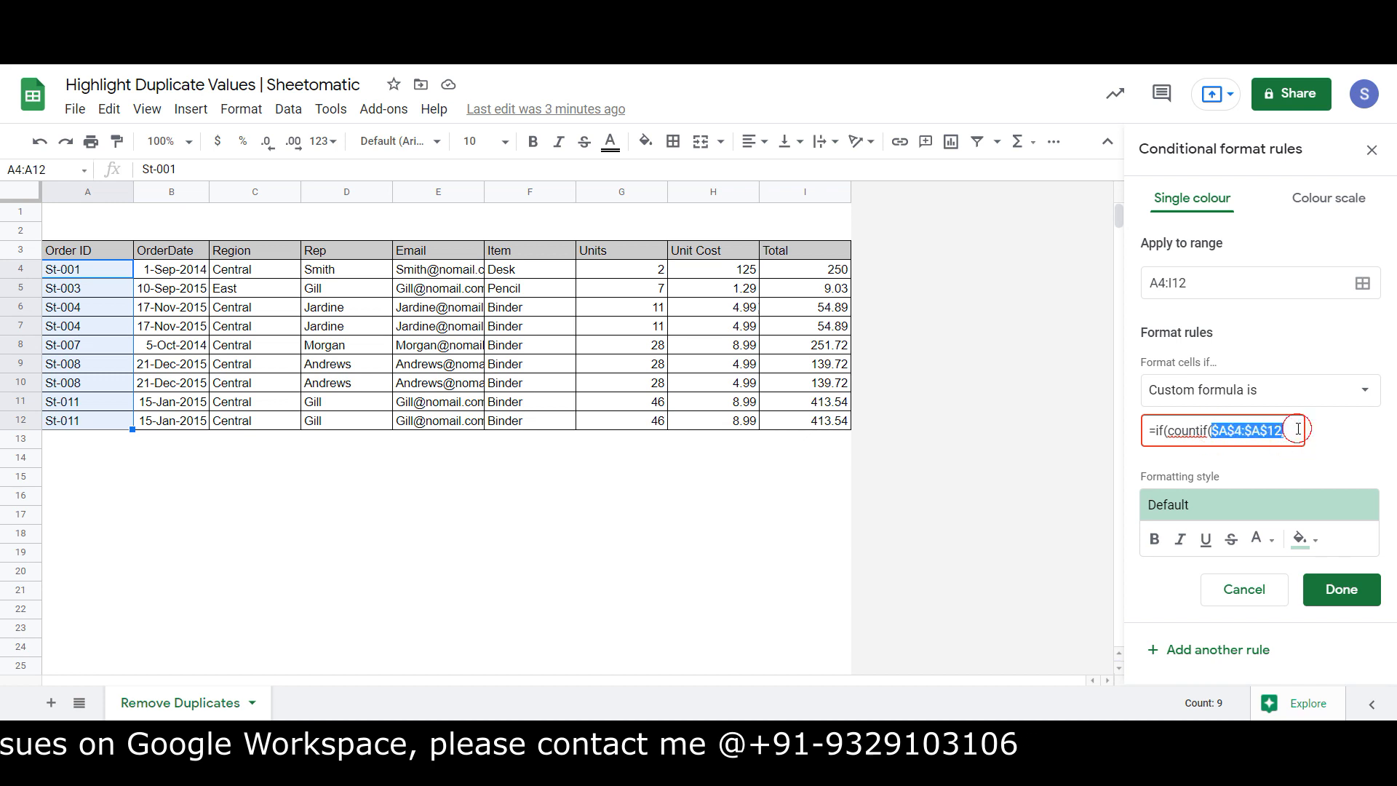
left_click(1300, 431)
key("ctrl+v")
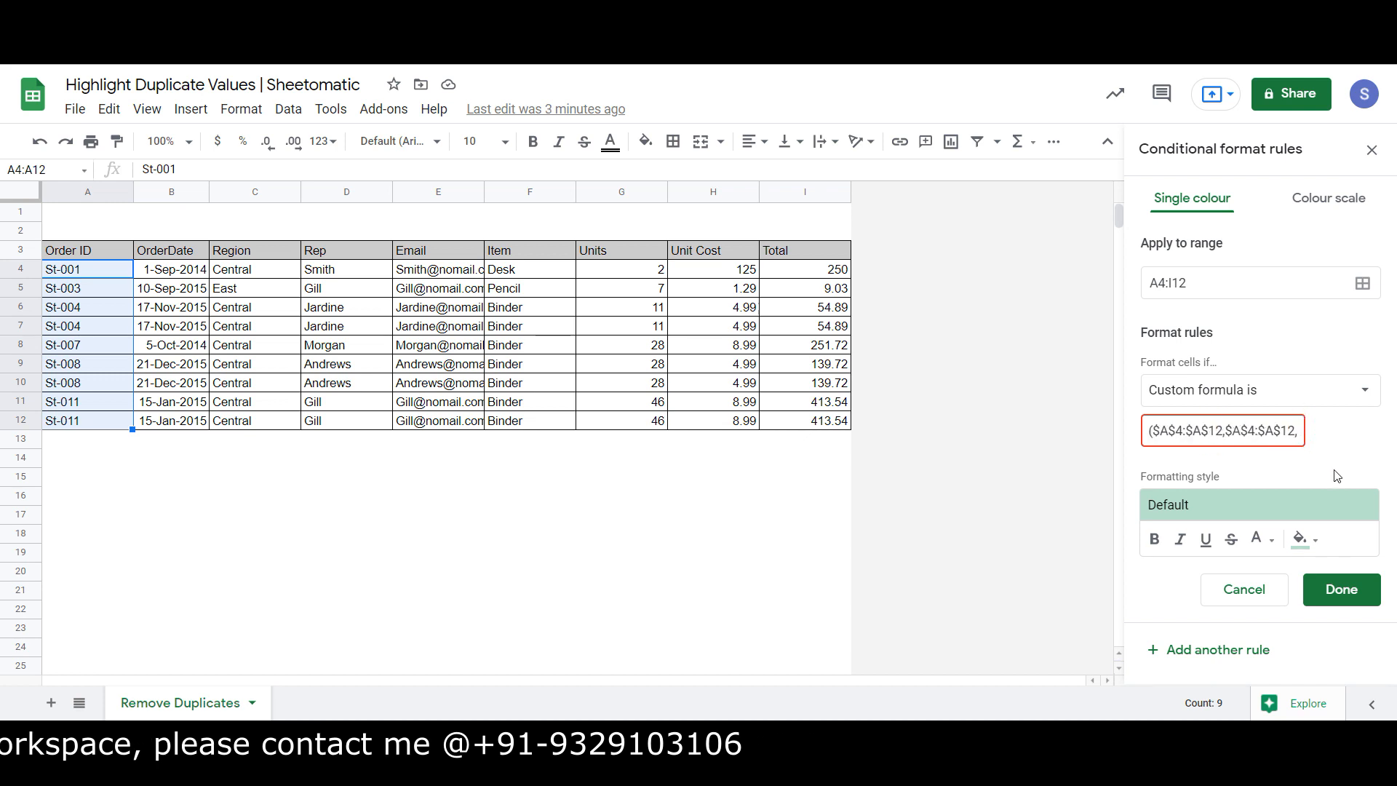
key("BackSpace")
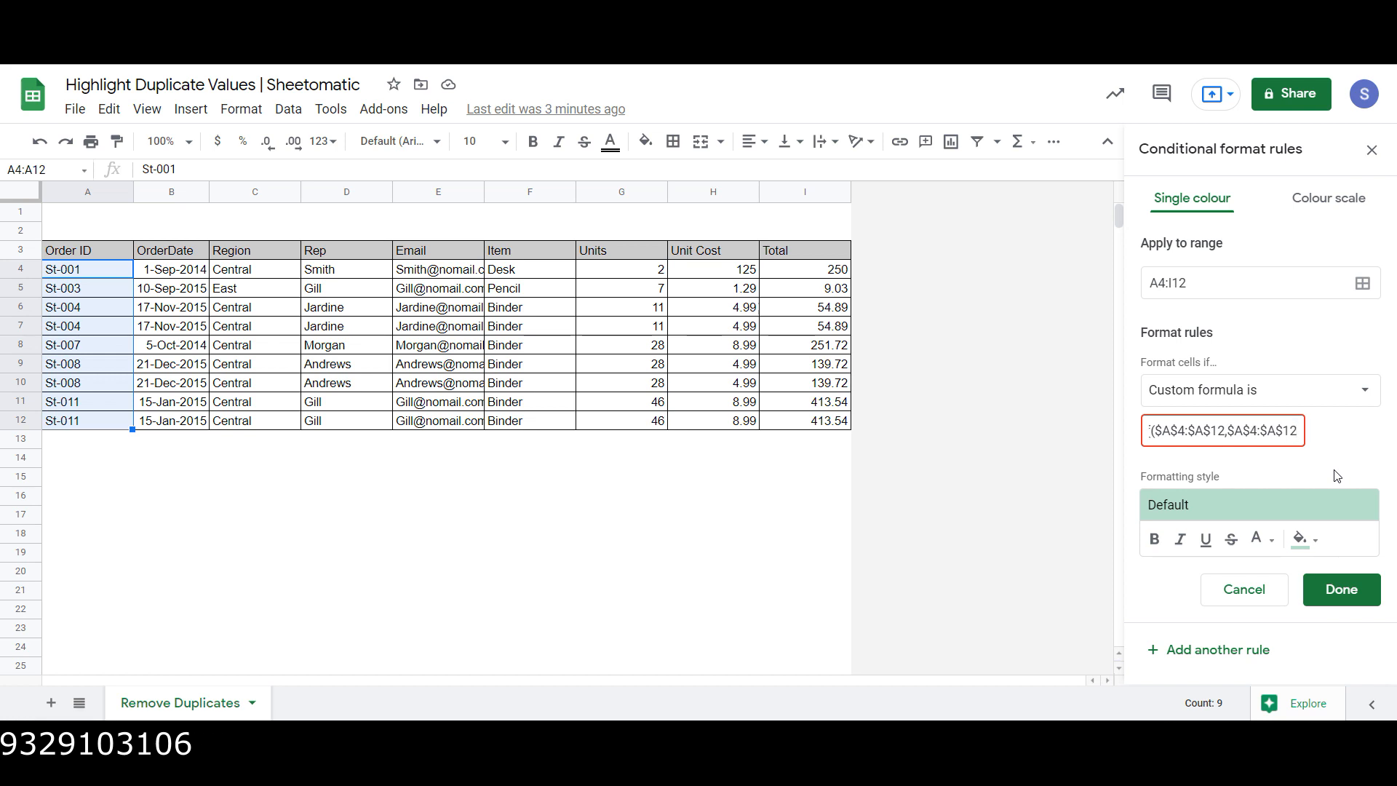
type(")")
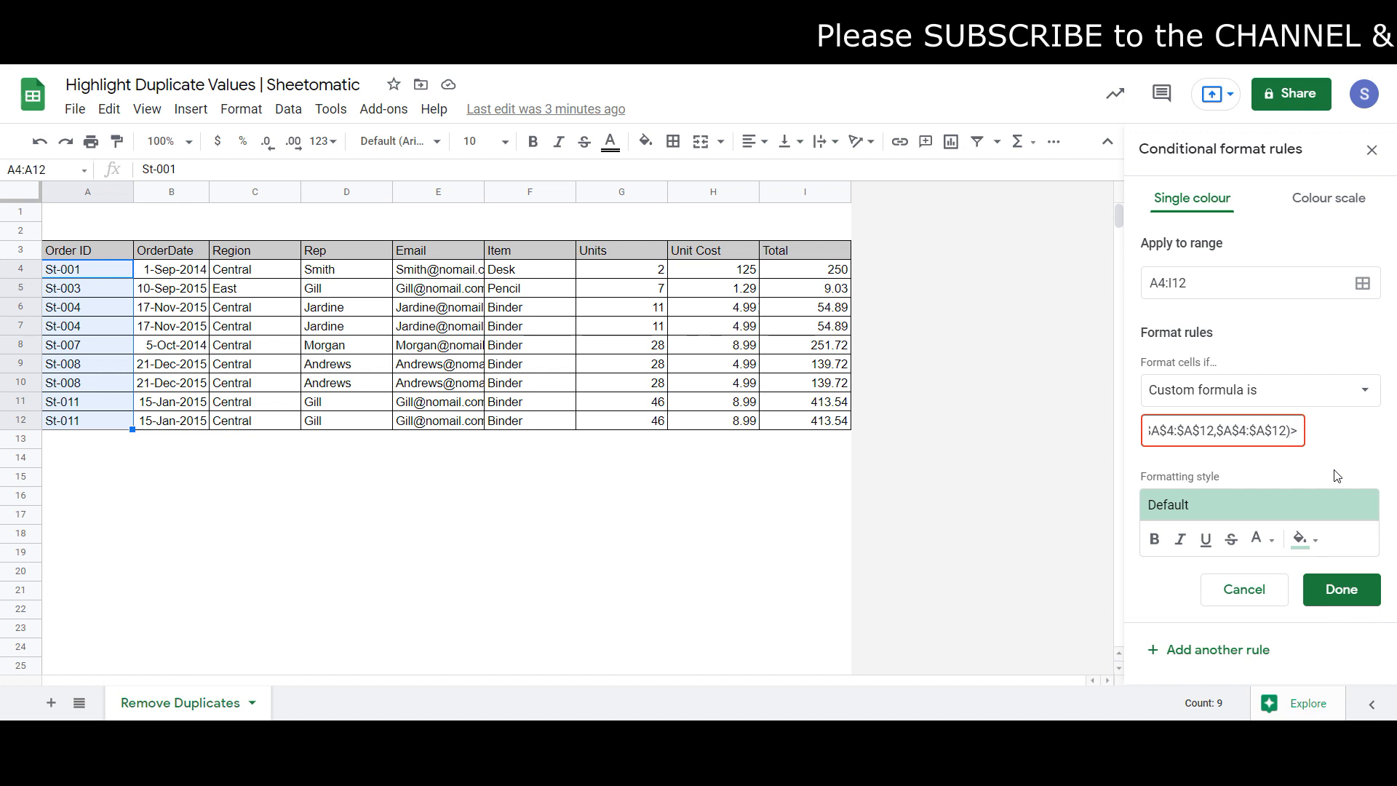
- Complete the rule's formula with >1,true,false) after the COUNTIF function
type(">1,")
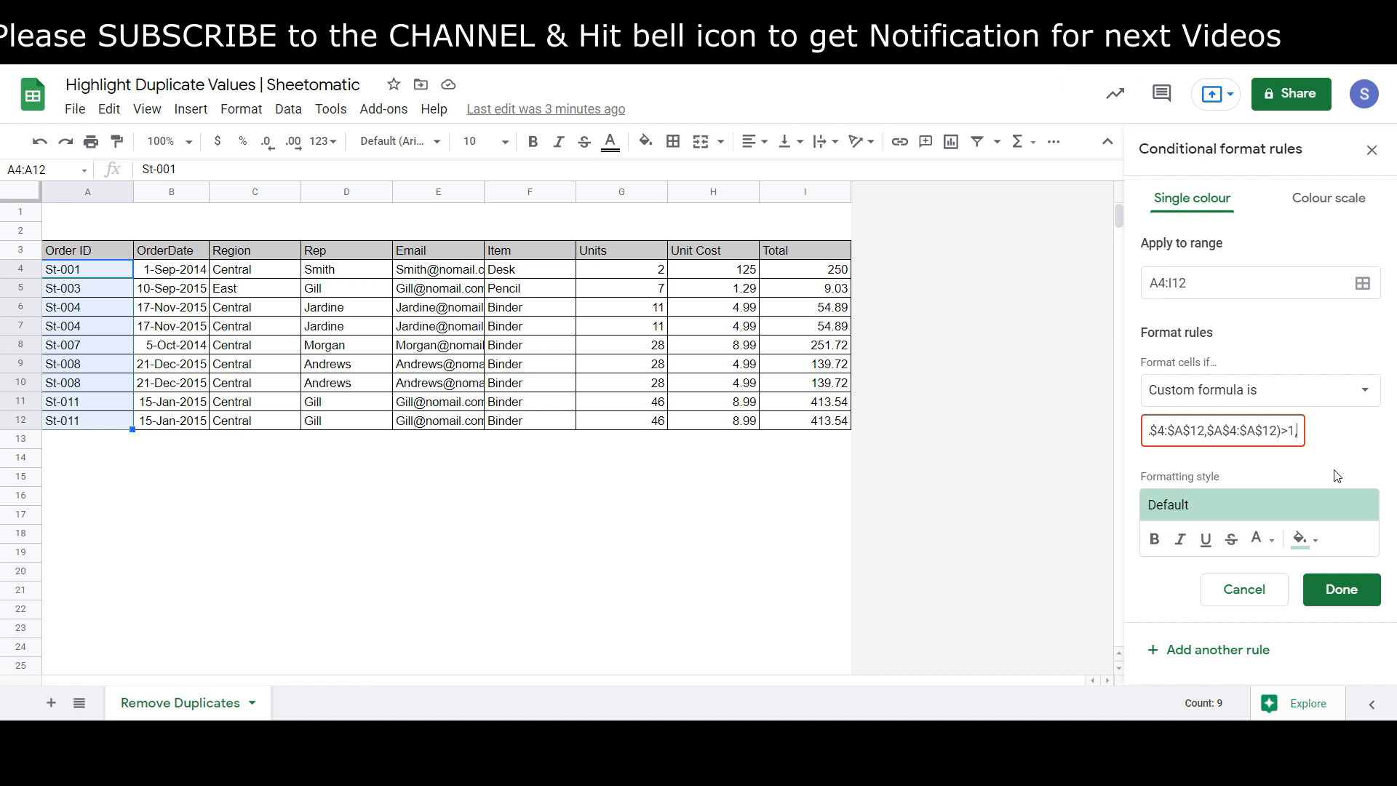
type("true,")
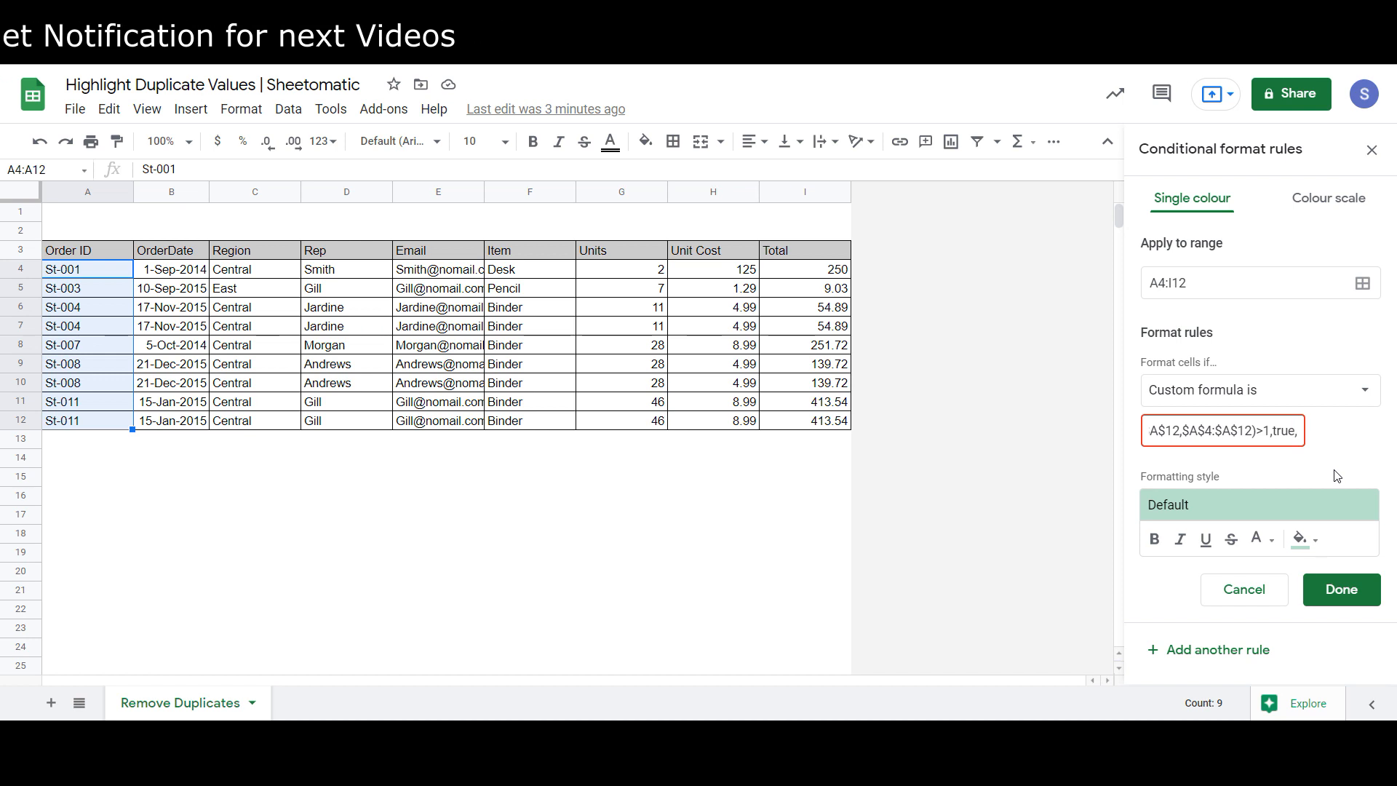
type("false)")
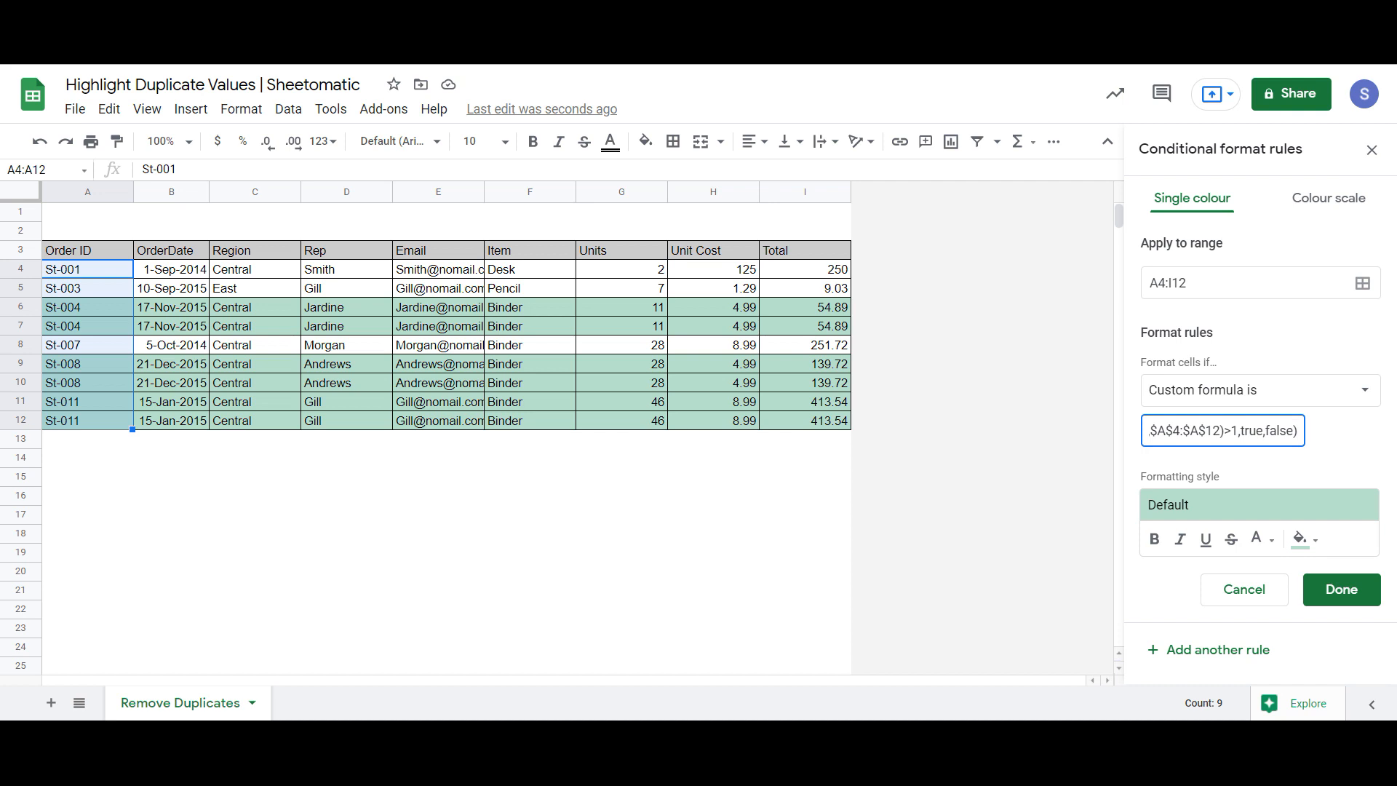
- Set the rule's highlight fill colour to yellow
left_click(1317, 545)
left_click(1303, 541)
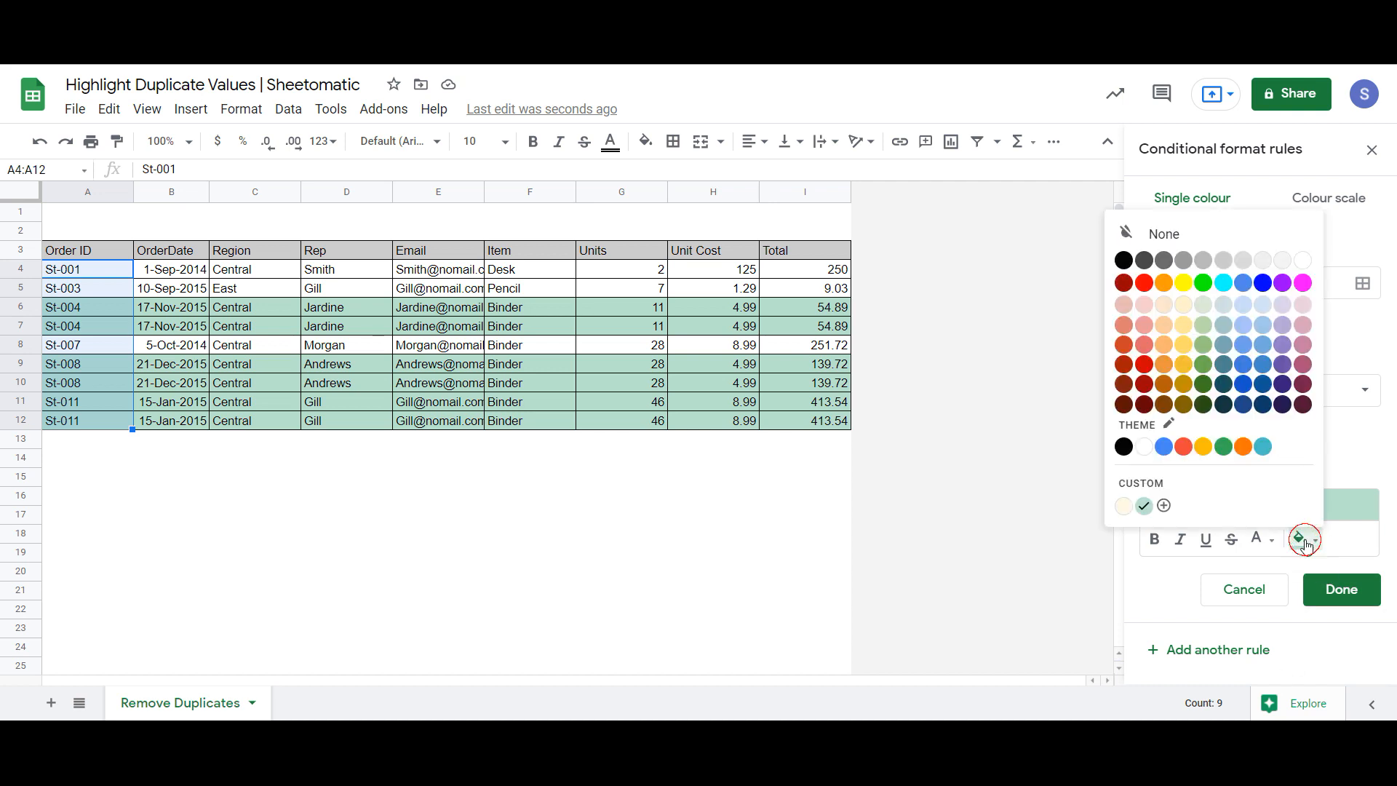
left_click(1184, 283)
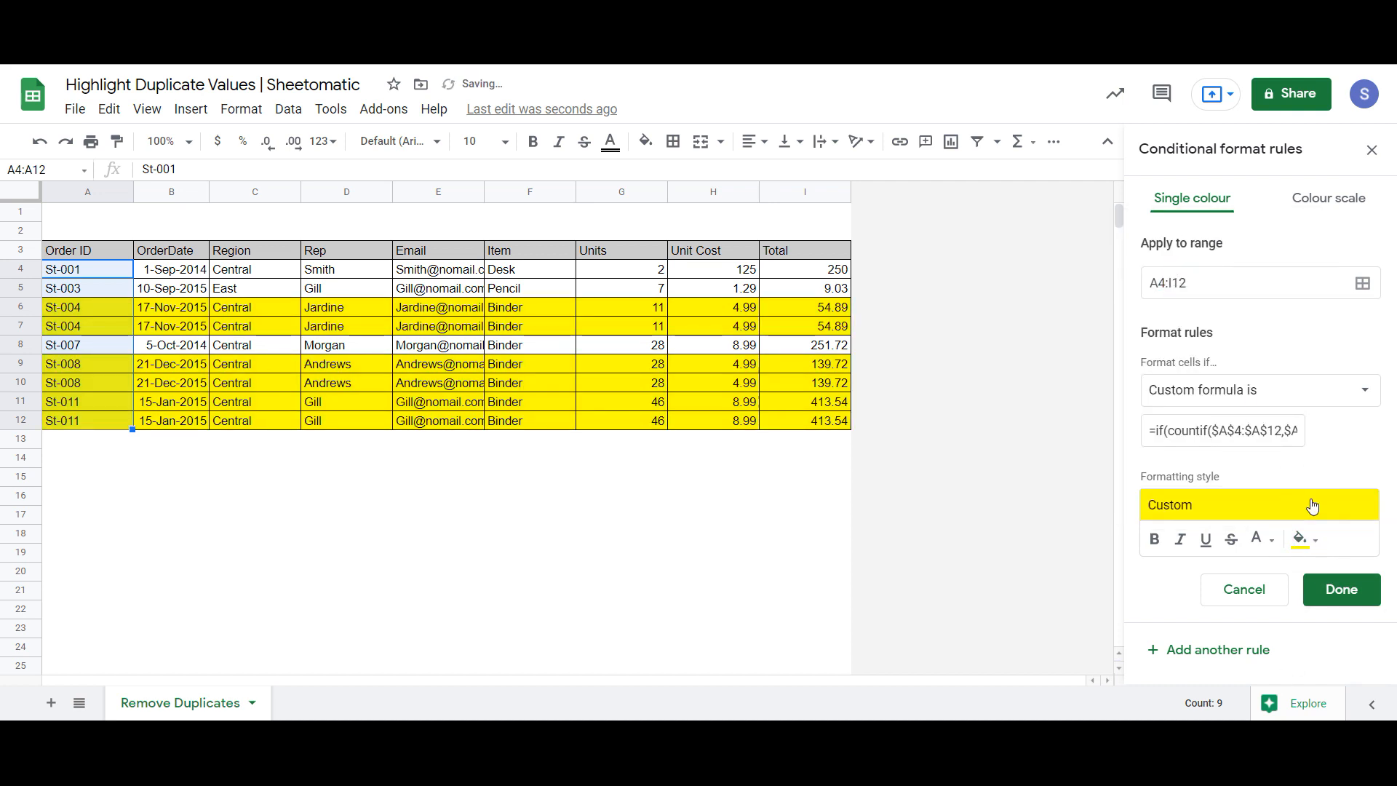
- Set the rule's highlight fill colour to red, save the rule and close the conditional formatting settings
left_click(1304, 542)
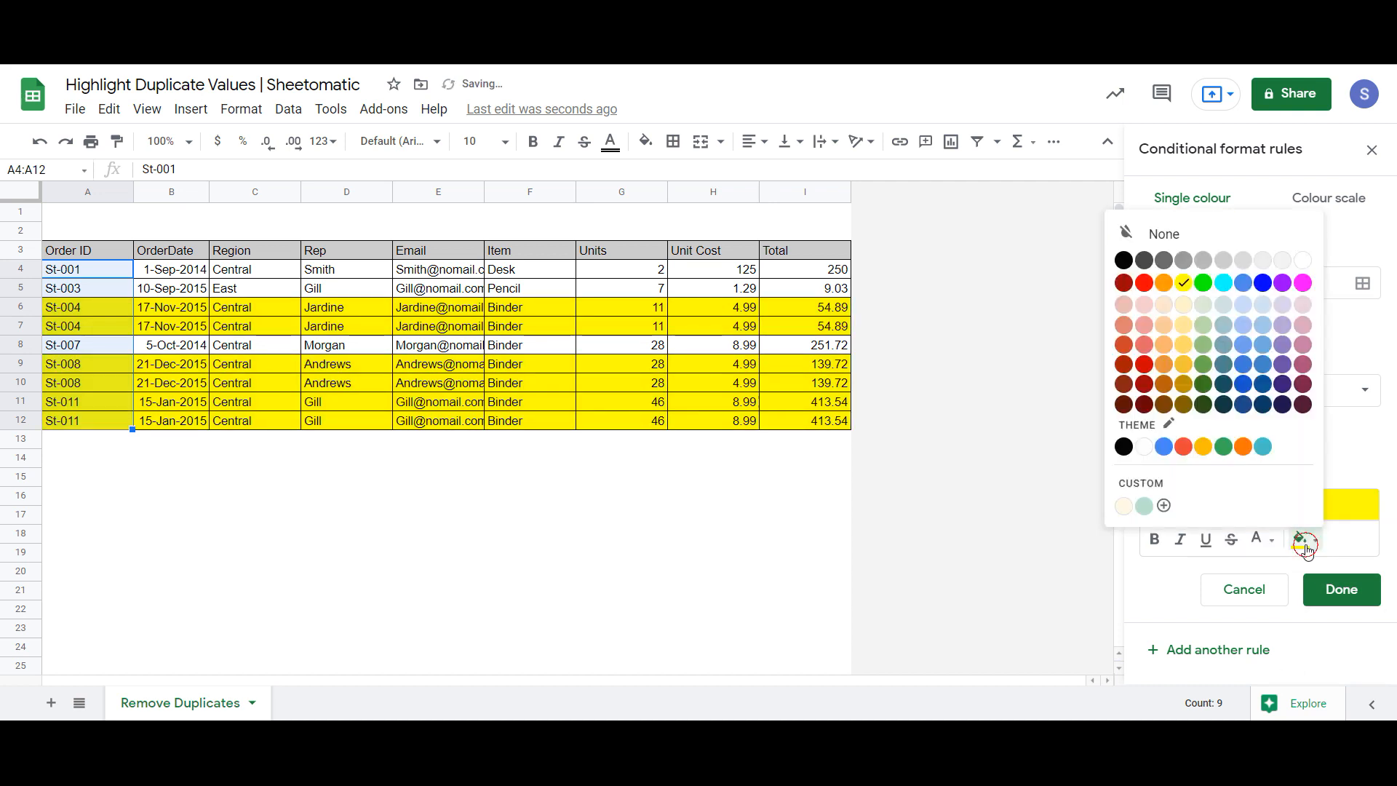
left_click(1145, 283)
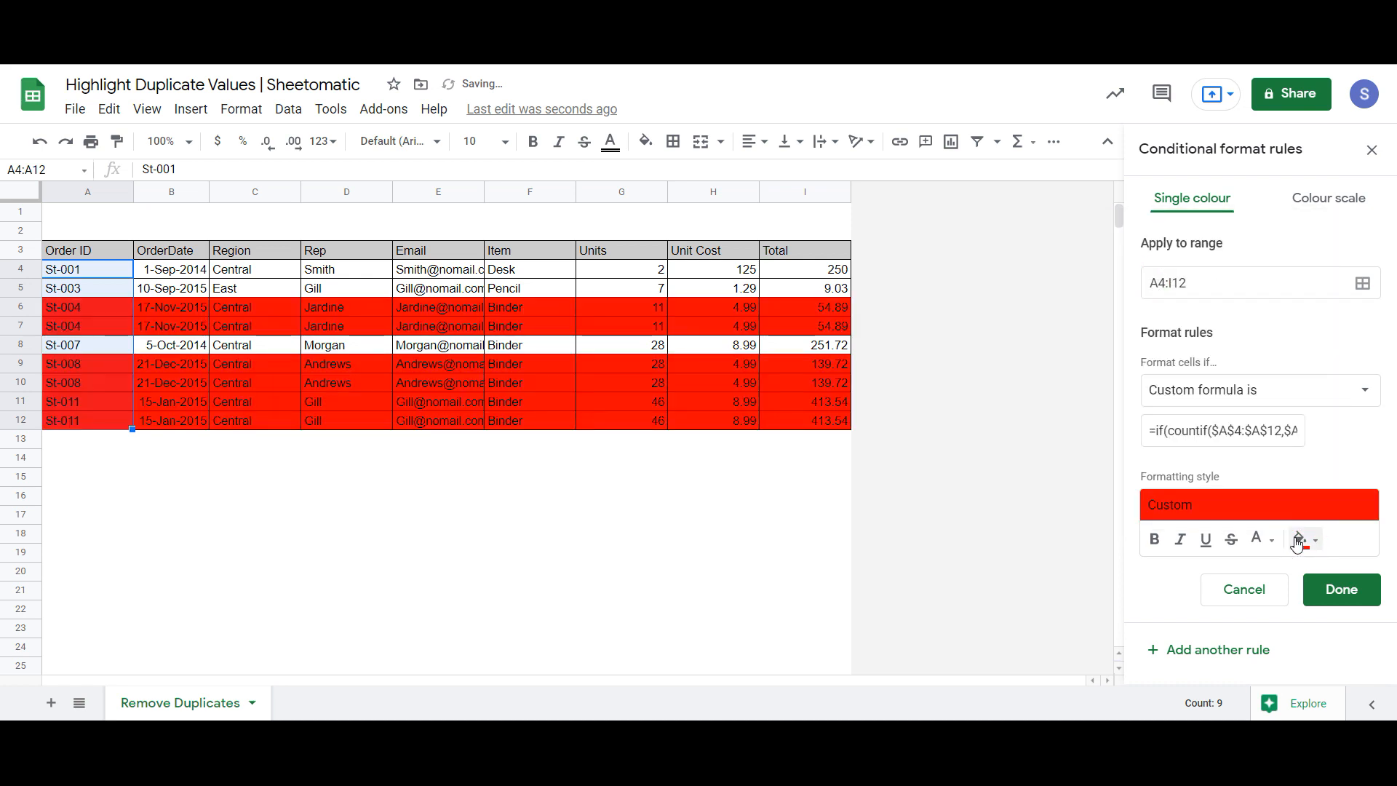
left_click(1344, 591)
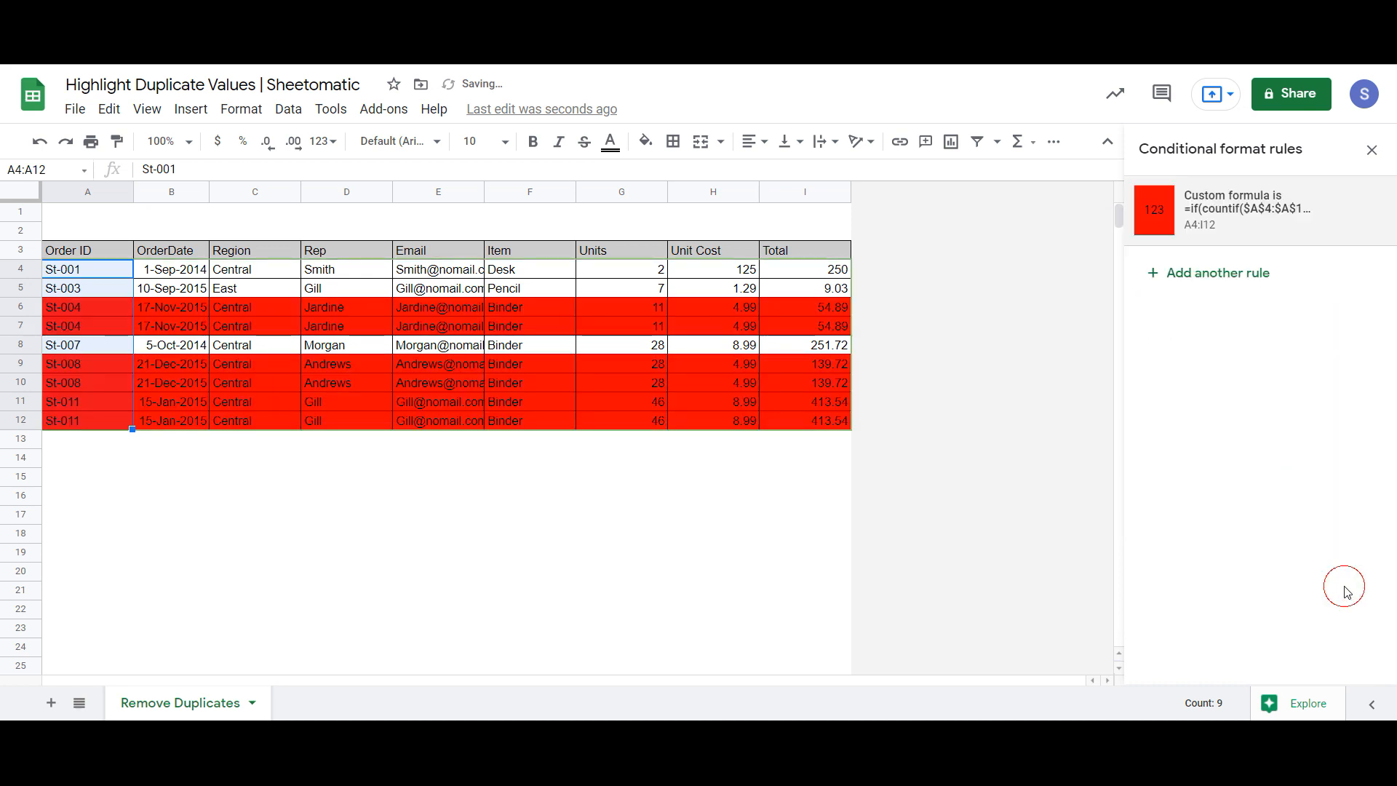
left_click(1369, 150)
- Test the rule by changing the duplicate Order IDs in A6, A10 and A11 to unique IDs
key("Down")
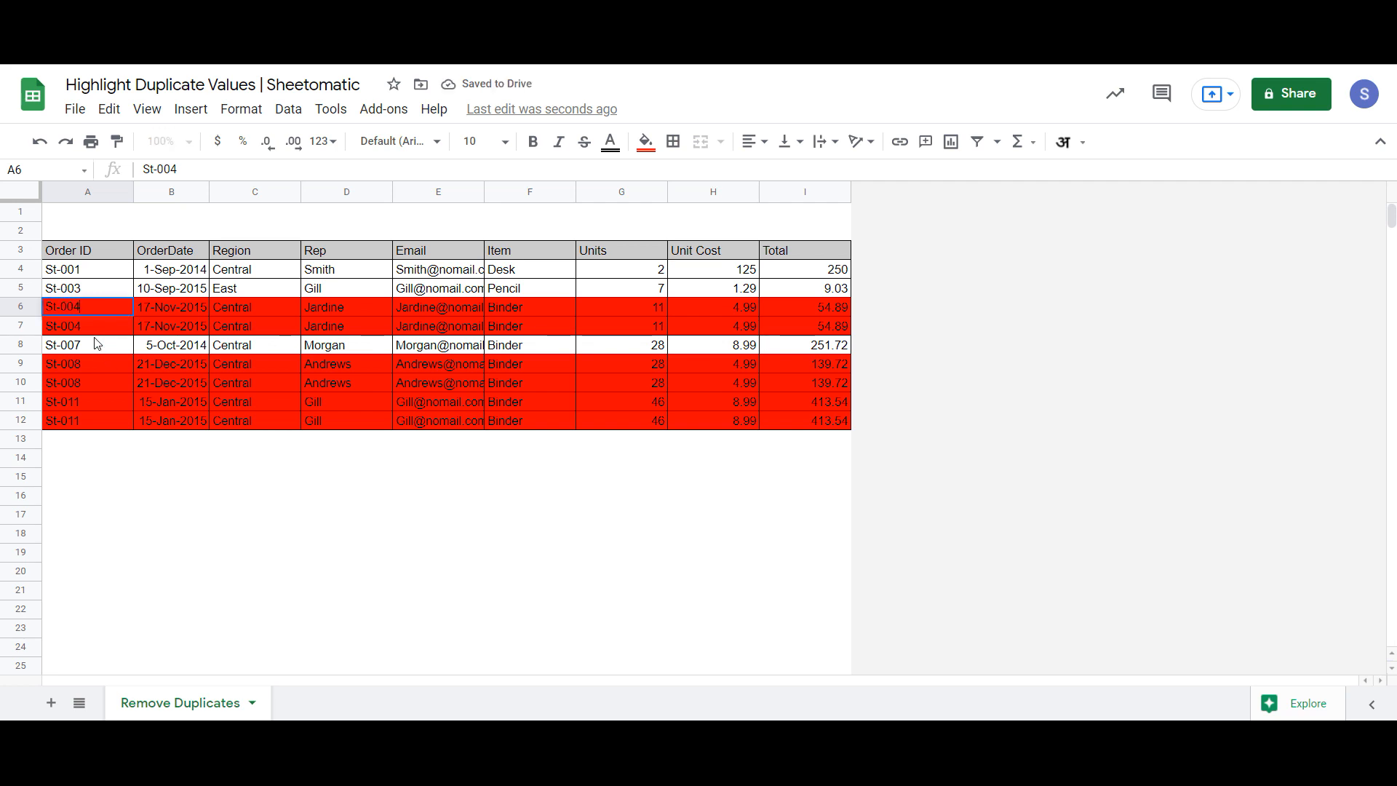
key("Return")
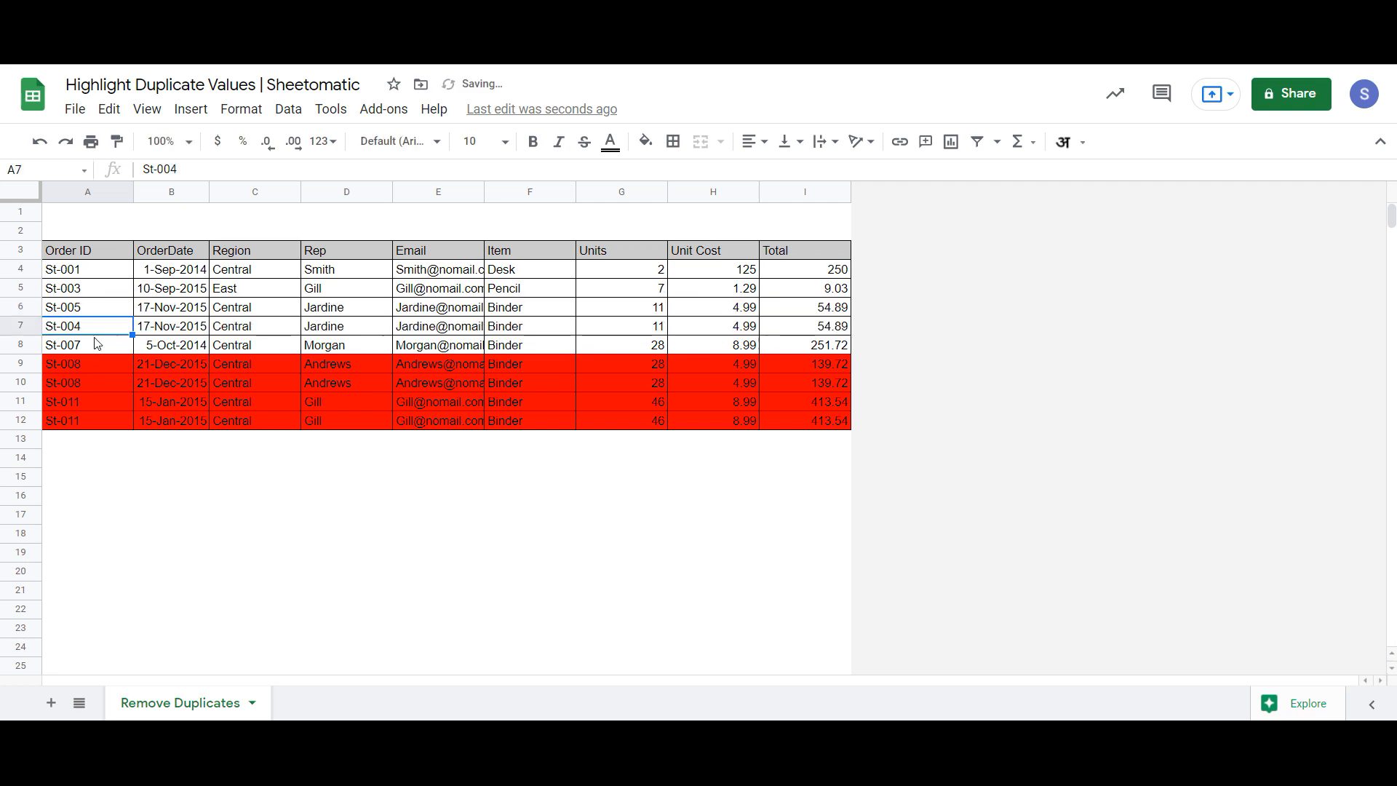
double_click(81, 383)
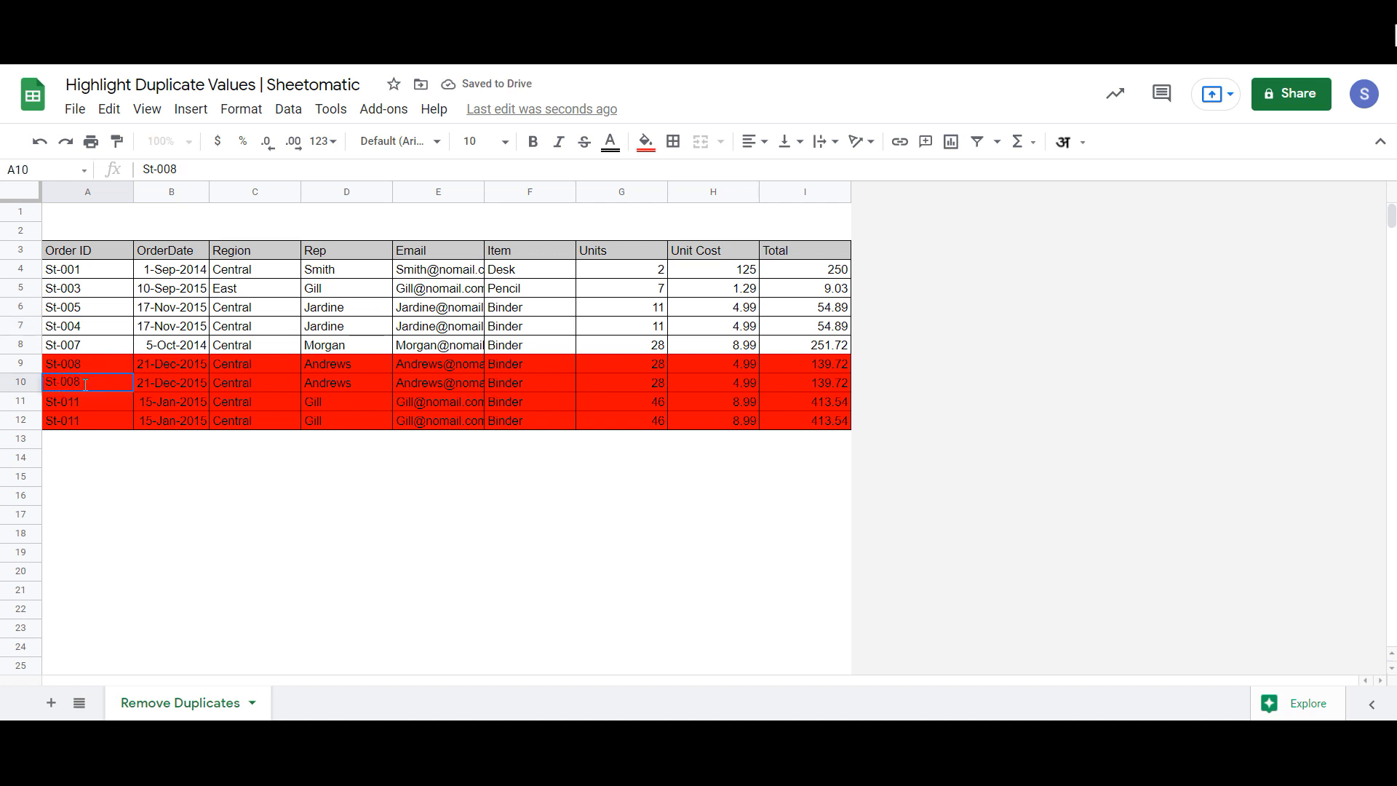
type("6")
key("Return")
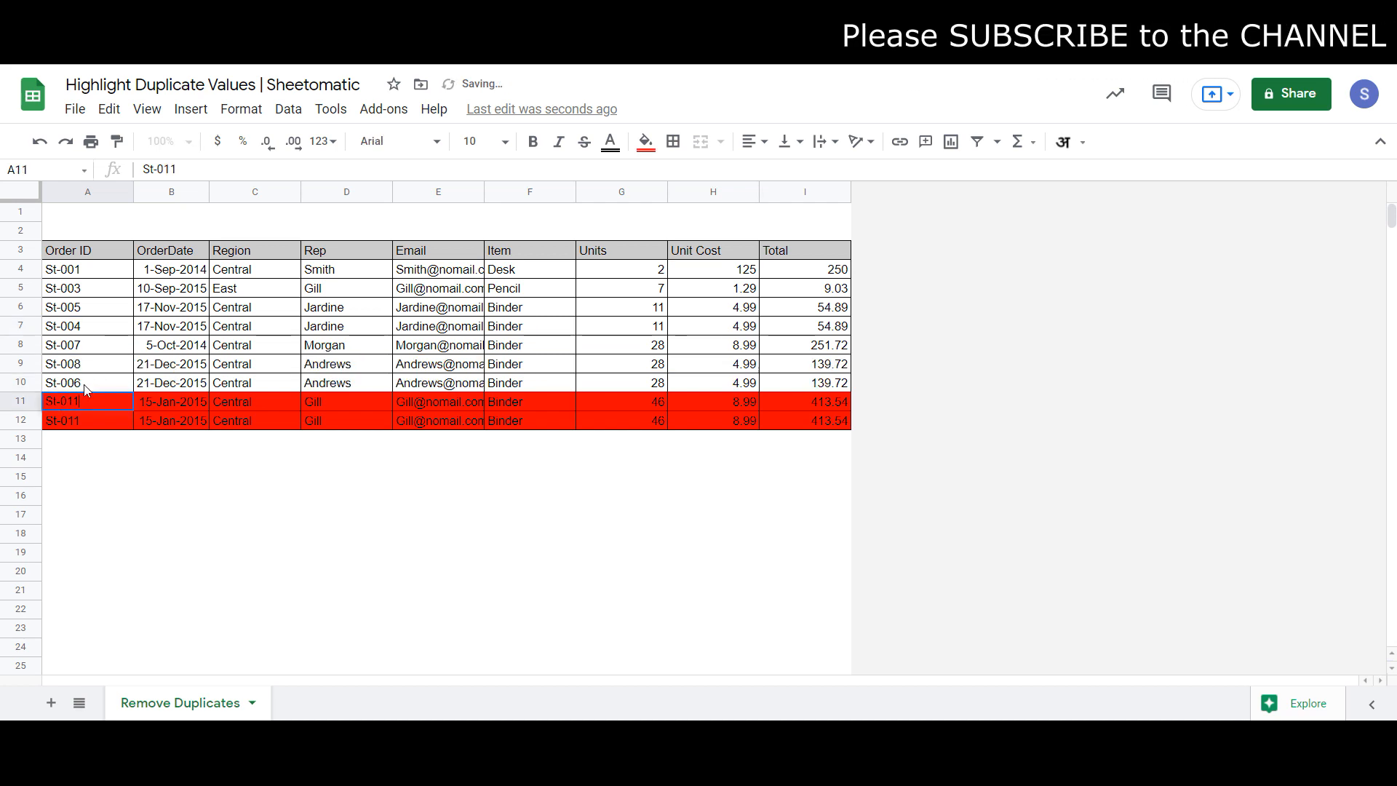
key("BackSpace")
type("2")
left_click(84, 384)
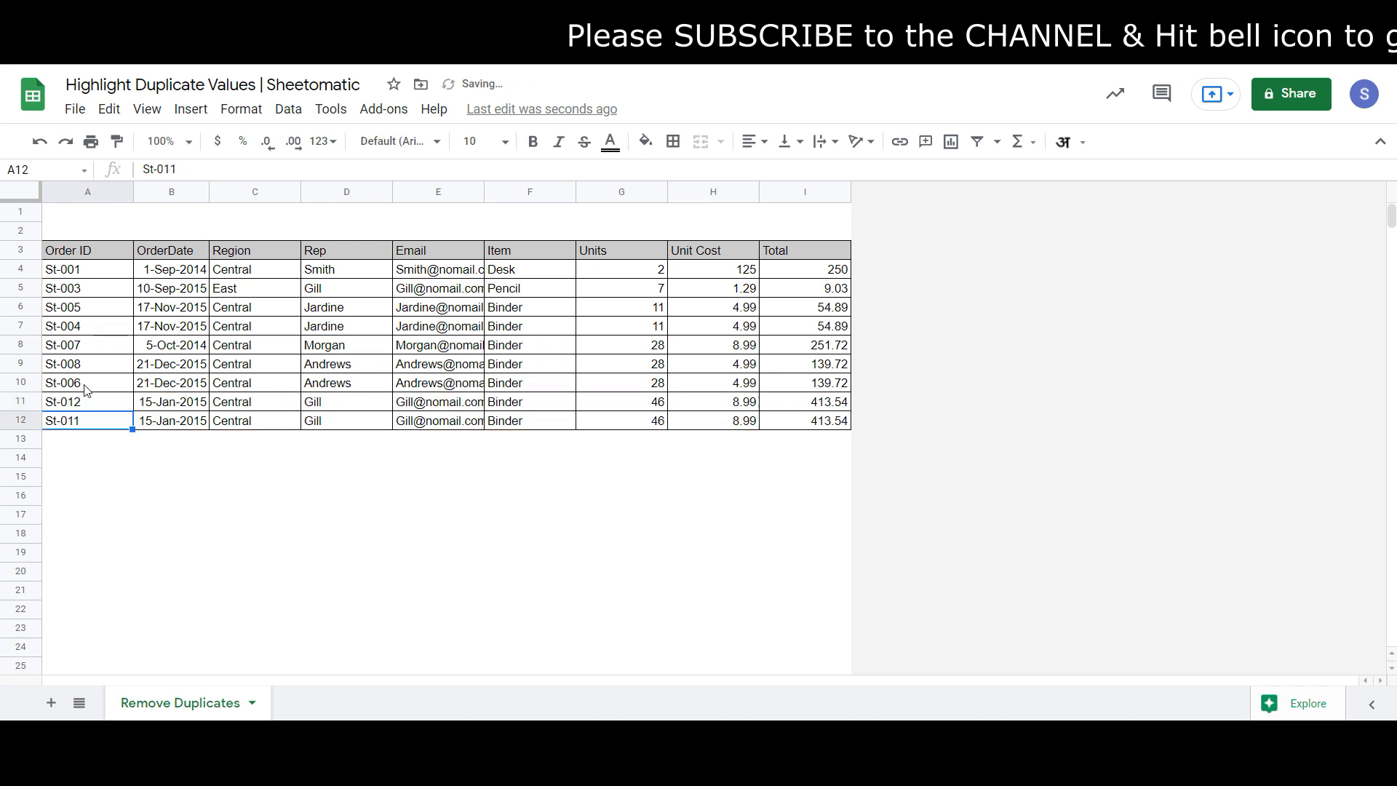
- Change the Order ID in A4 to duplicate the one in A5
key("Up")
key("Up")
key("Up")
key("Up")
key("Up")
key("Up")
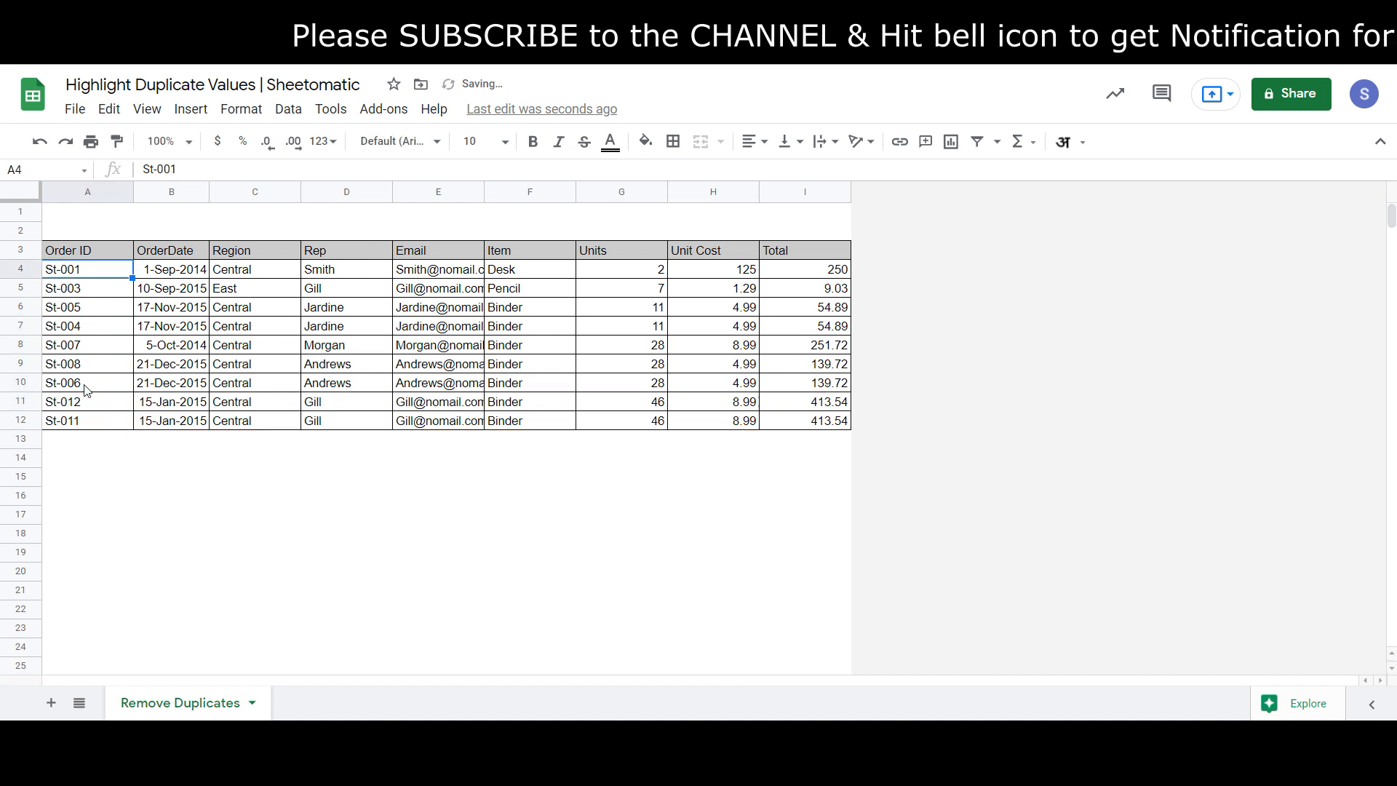
key("Return")
key("BackSpace")
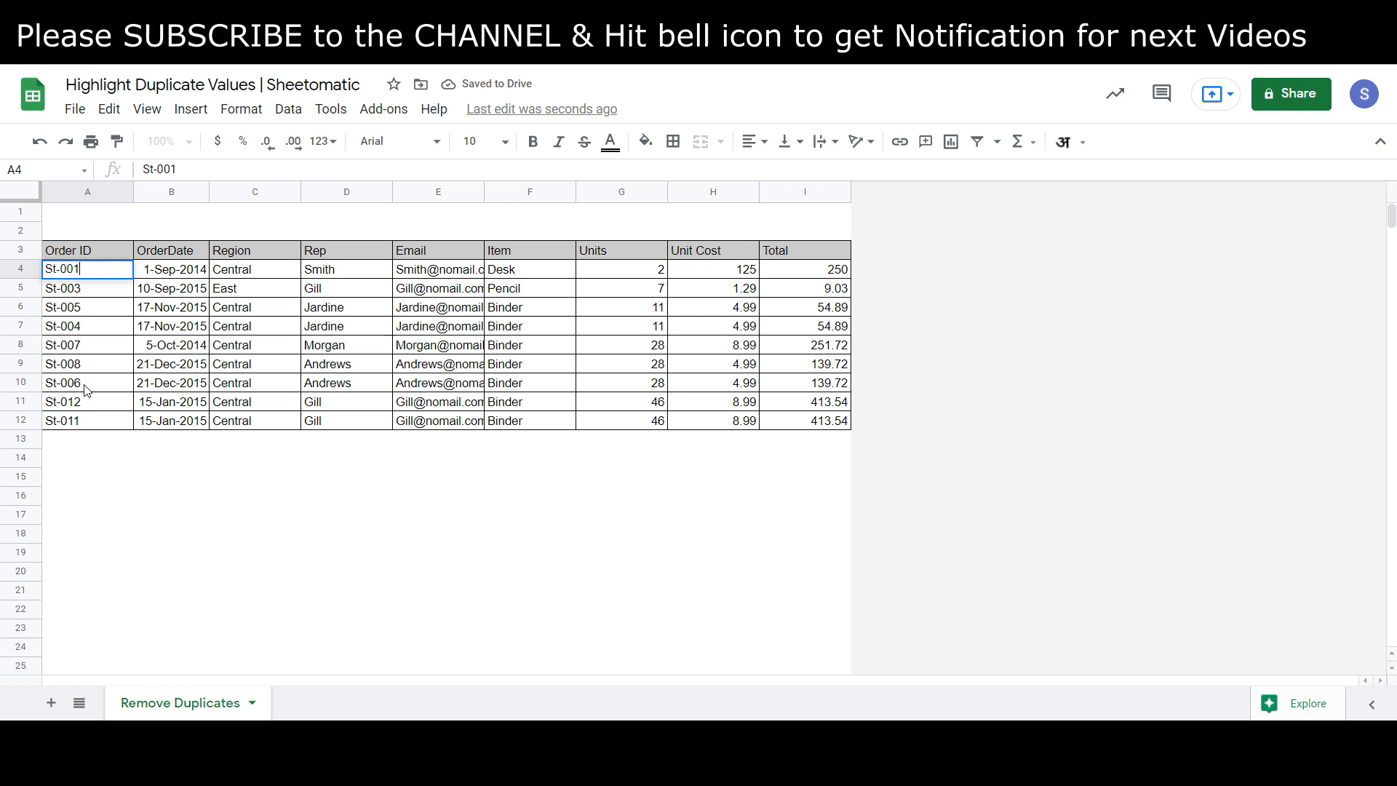
type("3")
key("ctrl+Return")
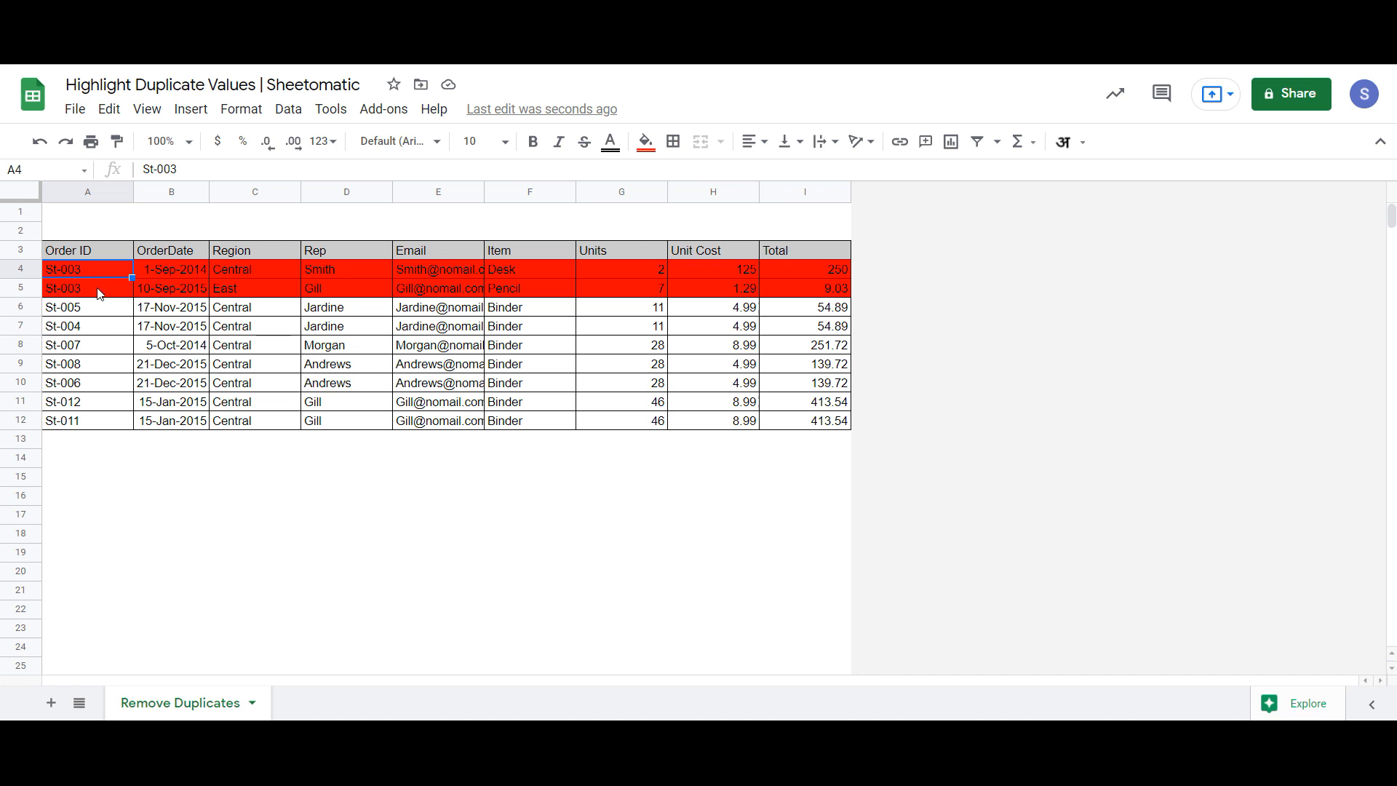
- Edit the existing conditional formatting rule, making the rows of the first COUNTIF argument relative as $A4:$A12
left_click(646, 142)
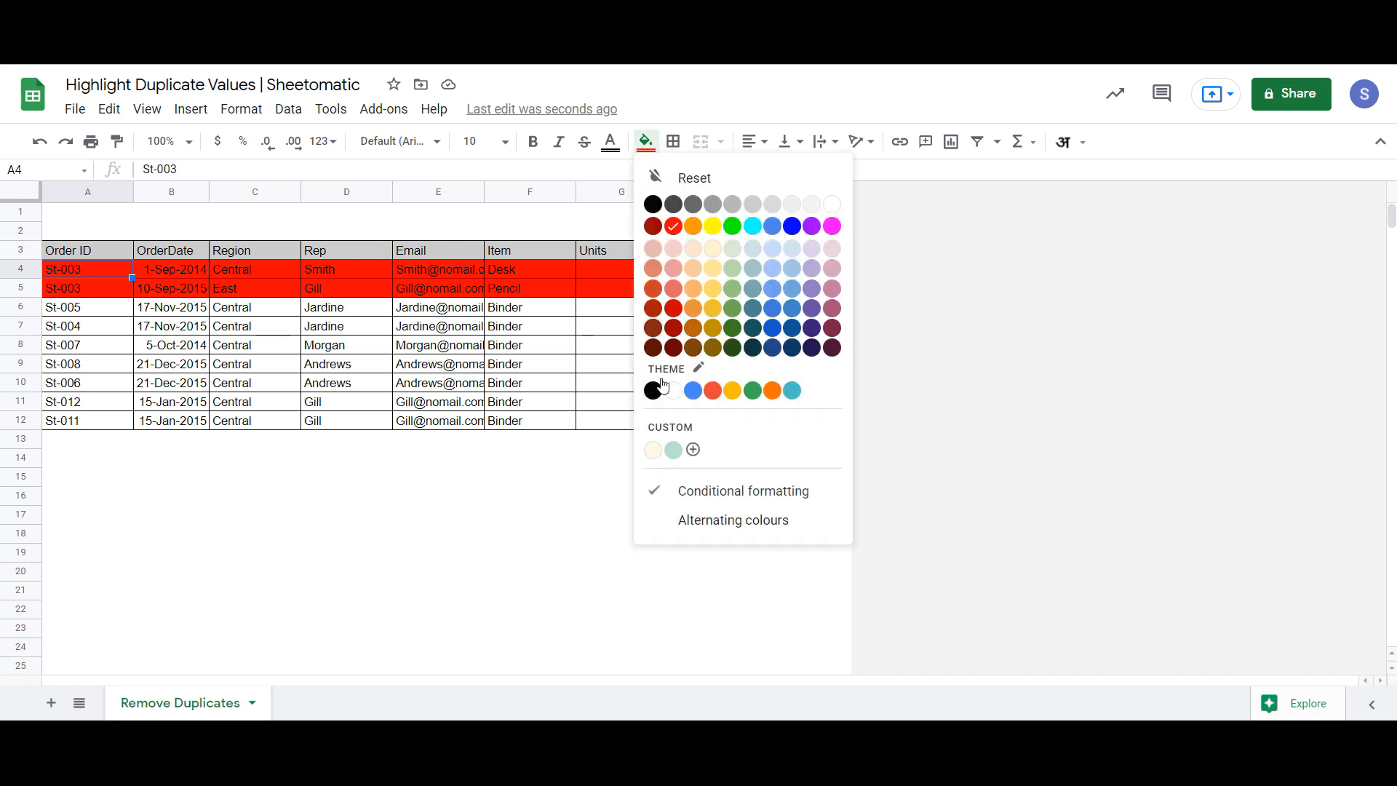
left_click(773, 487)
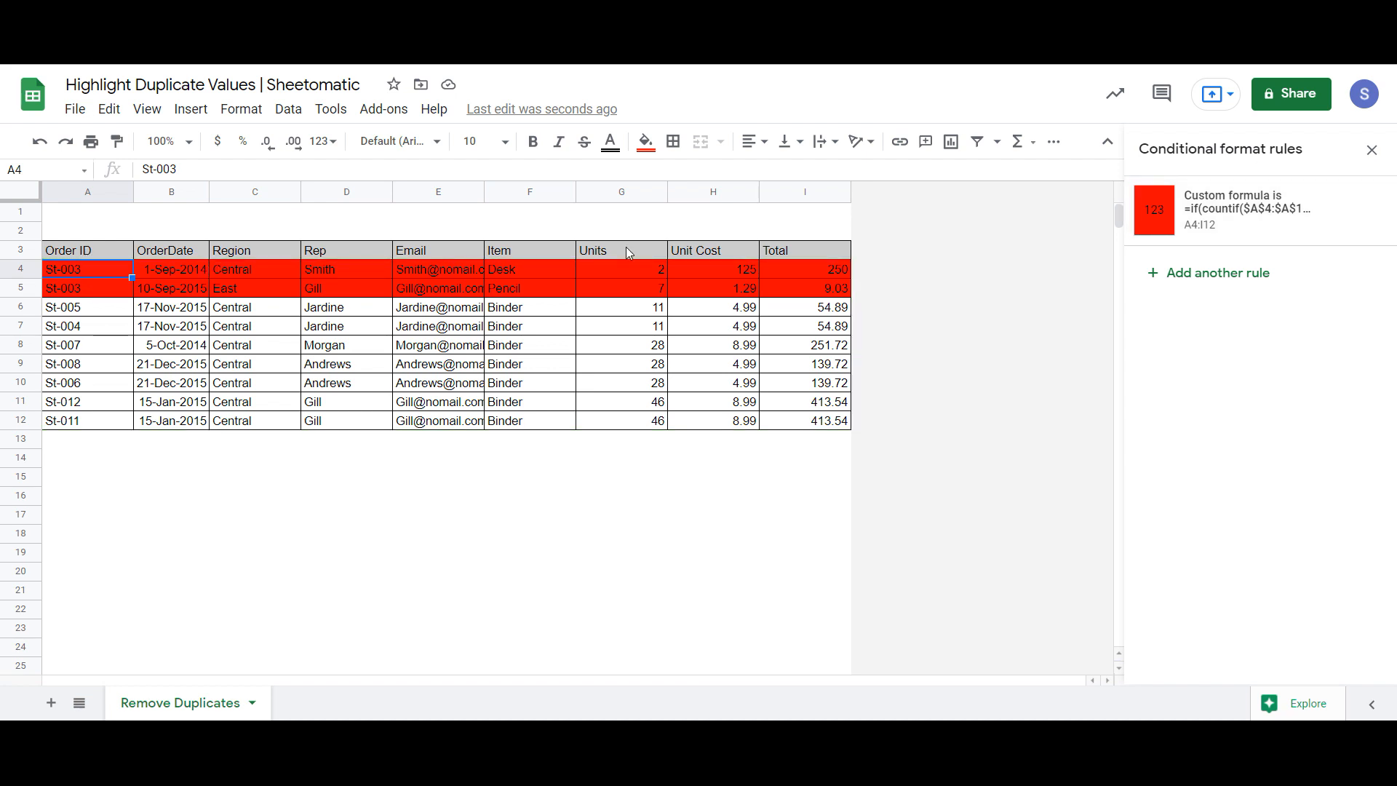
left_click(1232, 214)
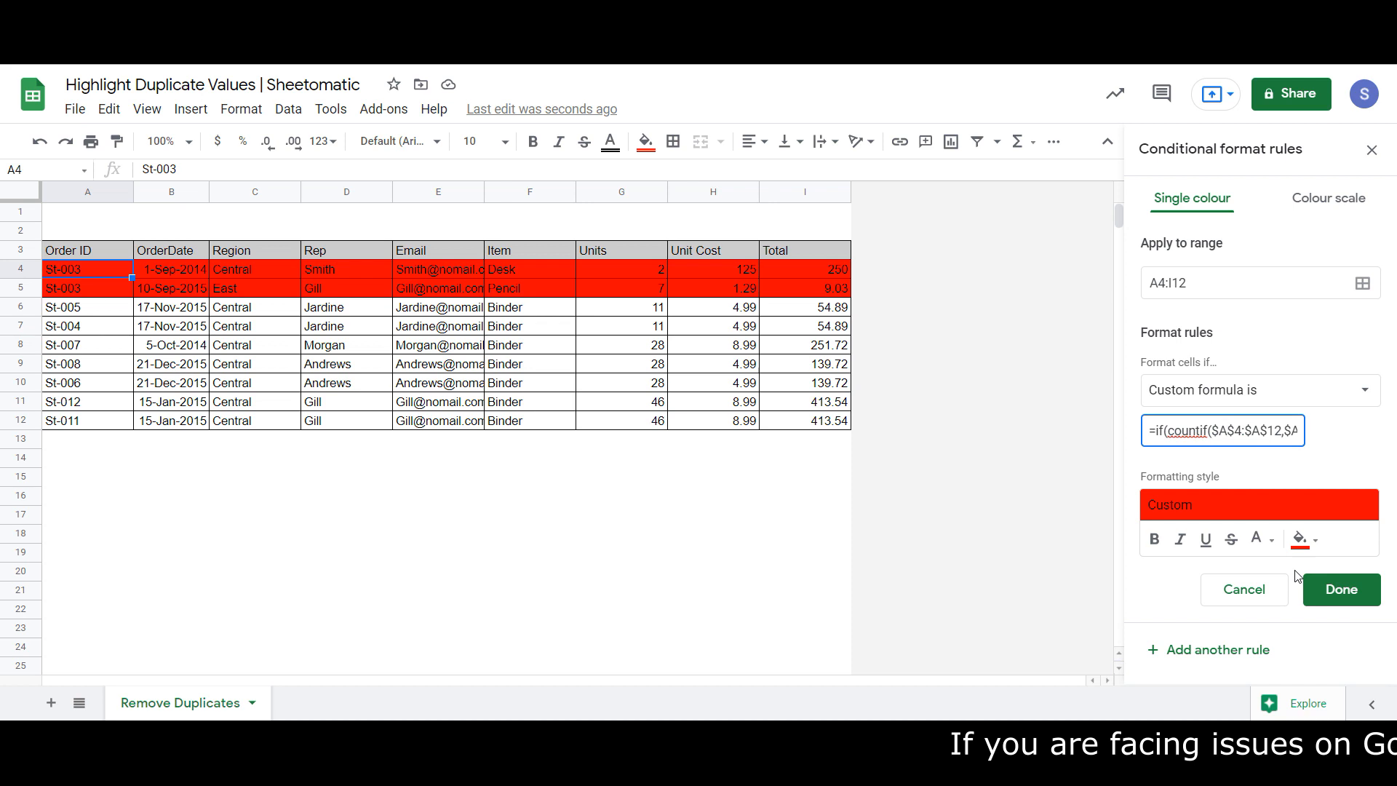
key("BackSpace")
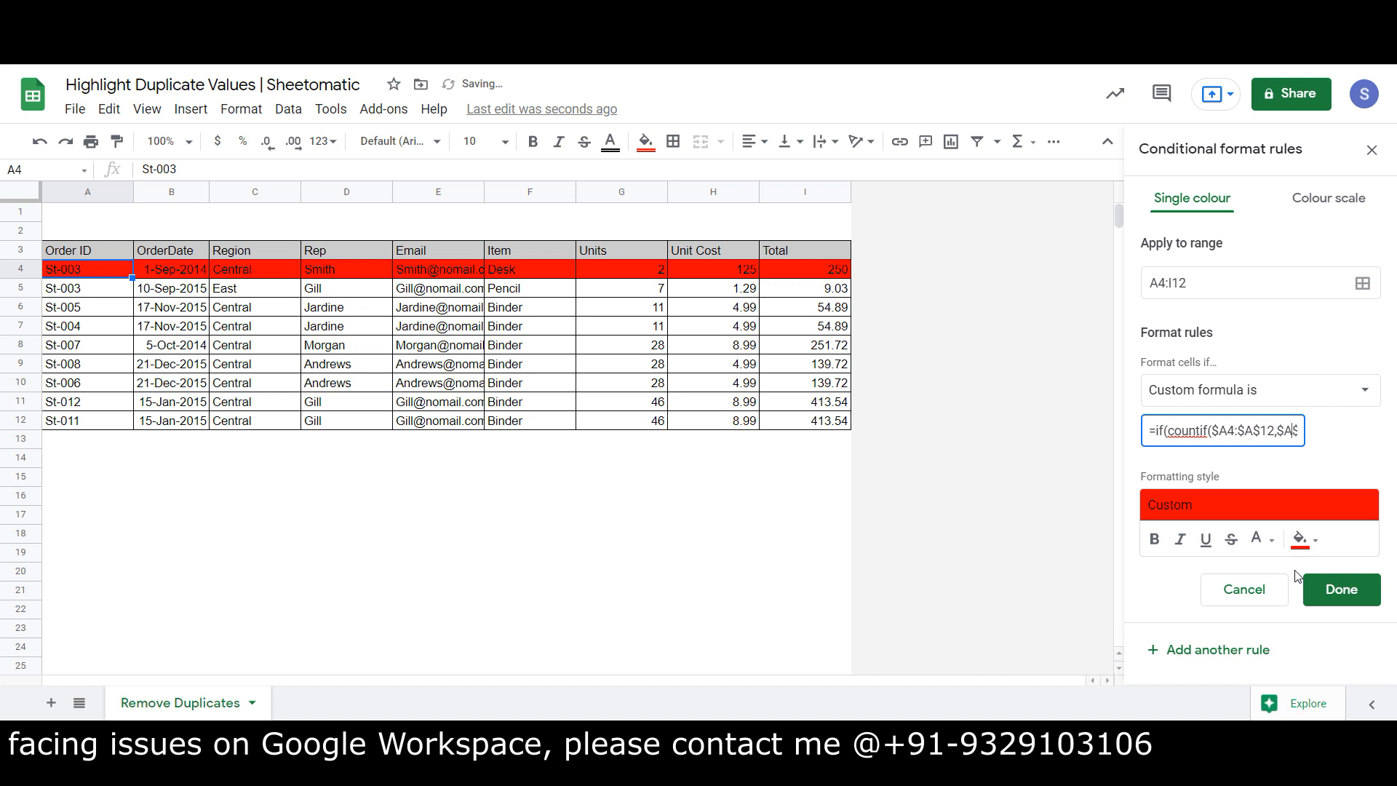
key("Left")
key("Left")
key("Left")
key("BackSpace")
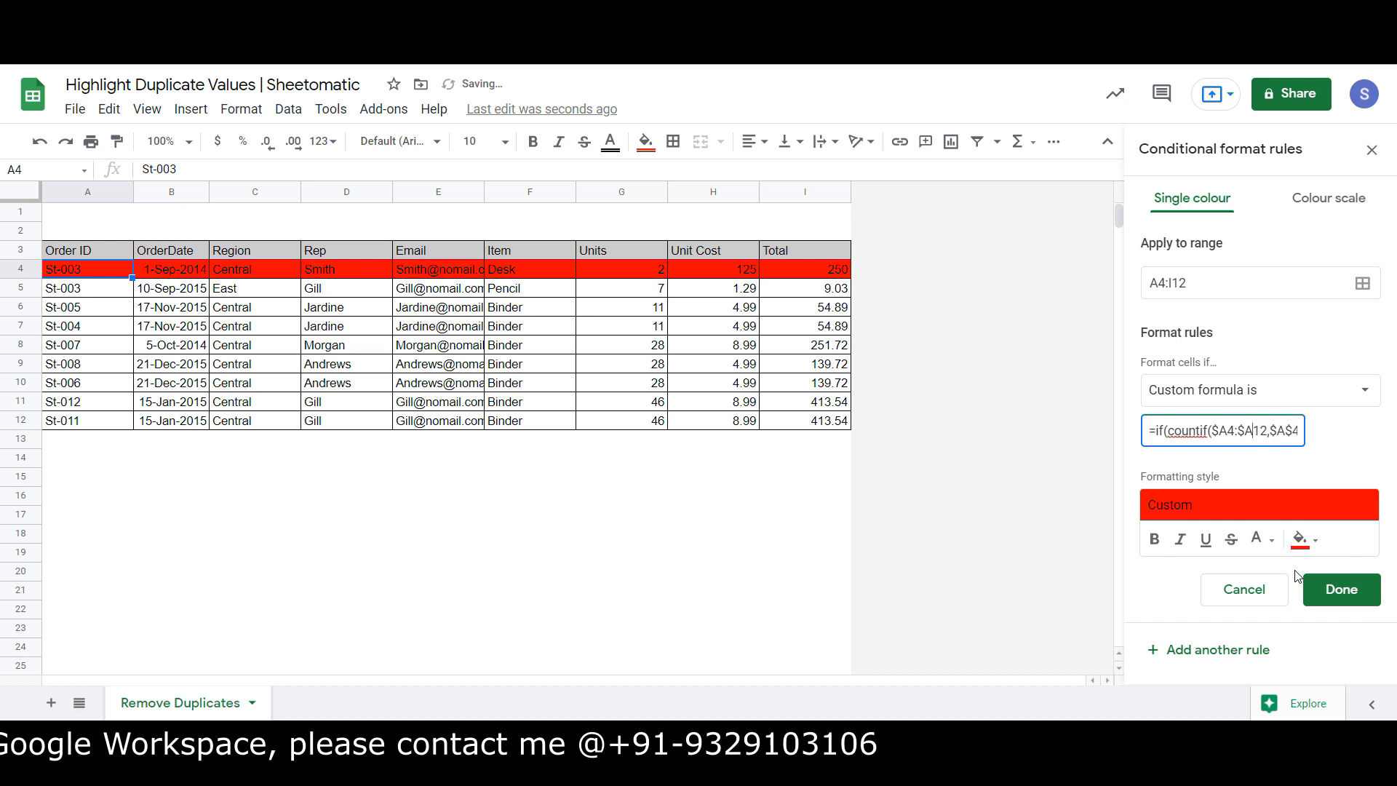
- Reduce the second COUNTIF argument to the single cell $A4 and save the rule
key("Right")
key("Right")
key("Right")
key("Right")
key("Right")
key("Right")
key("Right")
key("Right")
key("Right")
key("Right")
key("Right")
key("Right")
key("Right")
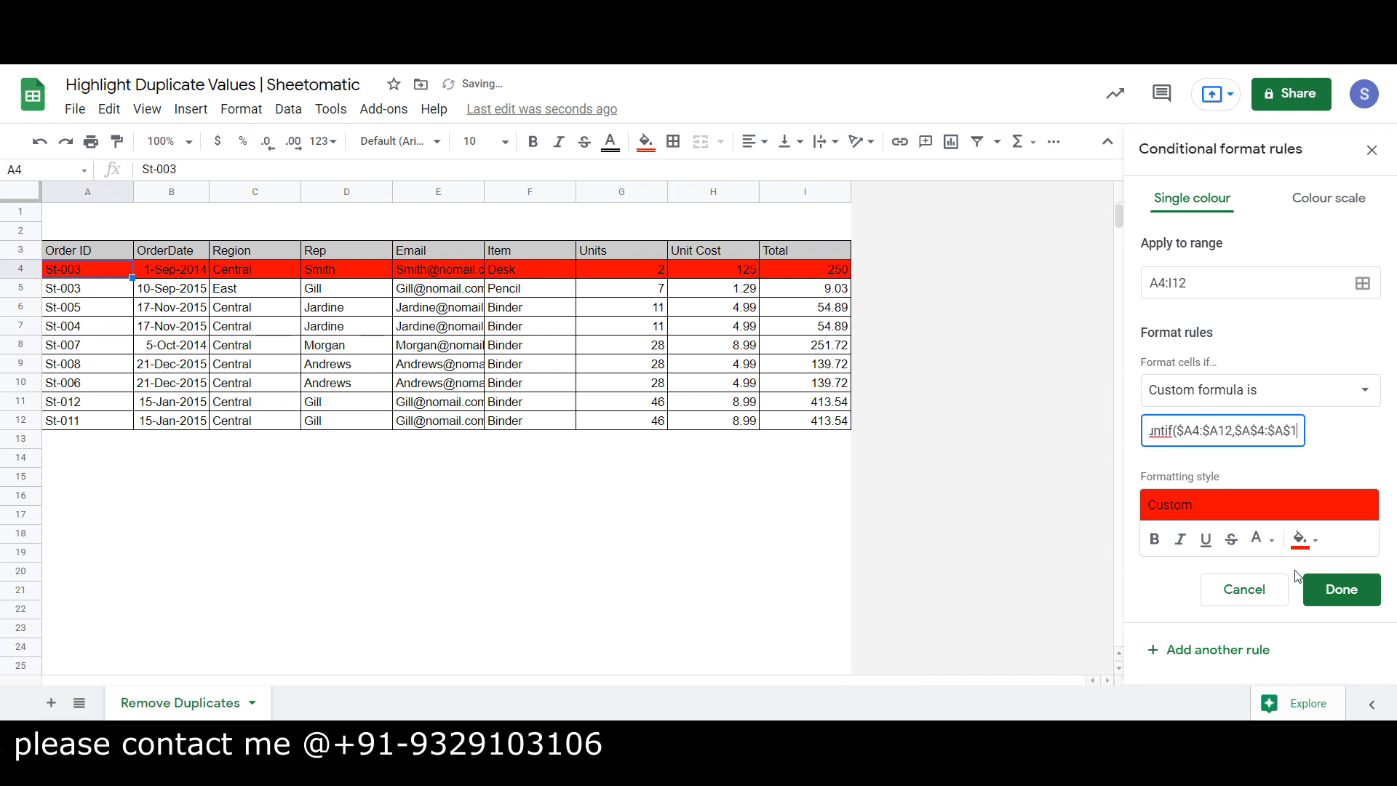
key("BackSpace")
key("BackSpace")
key("BackSpace")
key("BackSpace")
key("BackSpace")
key("BackSpace")
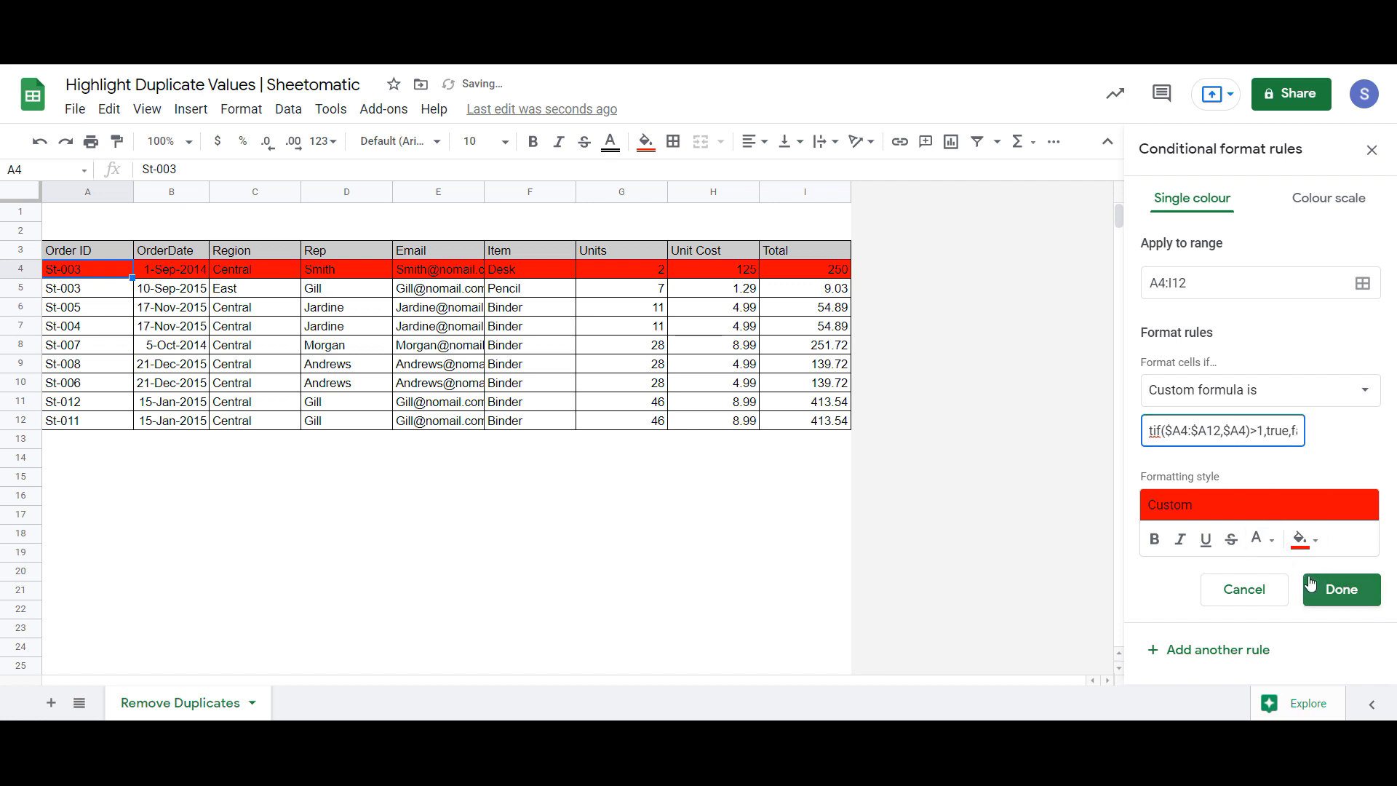
left_click(1343, 589)
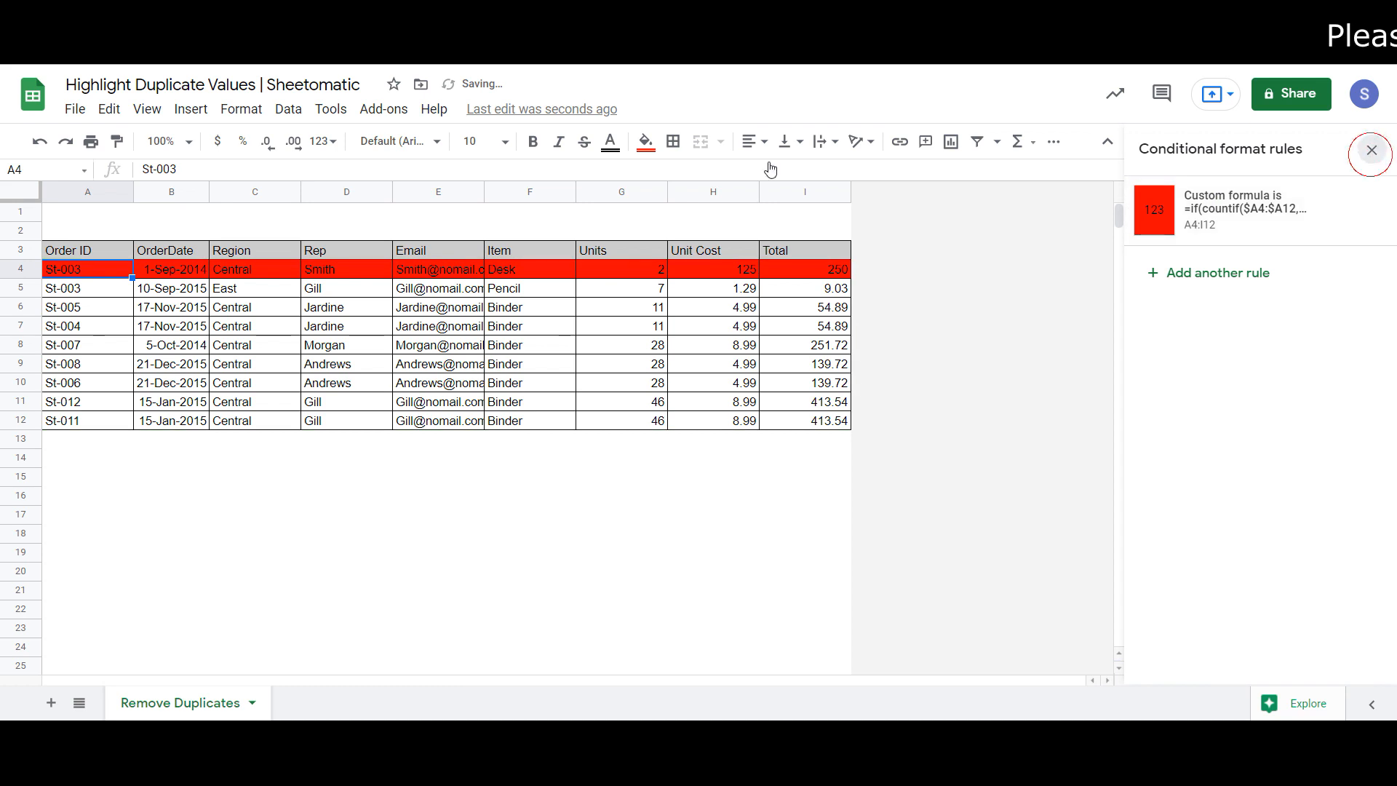
- Close the conditional formatting rules and change the Order ID in A7 to St-005, duplicating the one in A6
left_click(1372, 150)
left_click(100, 329)
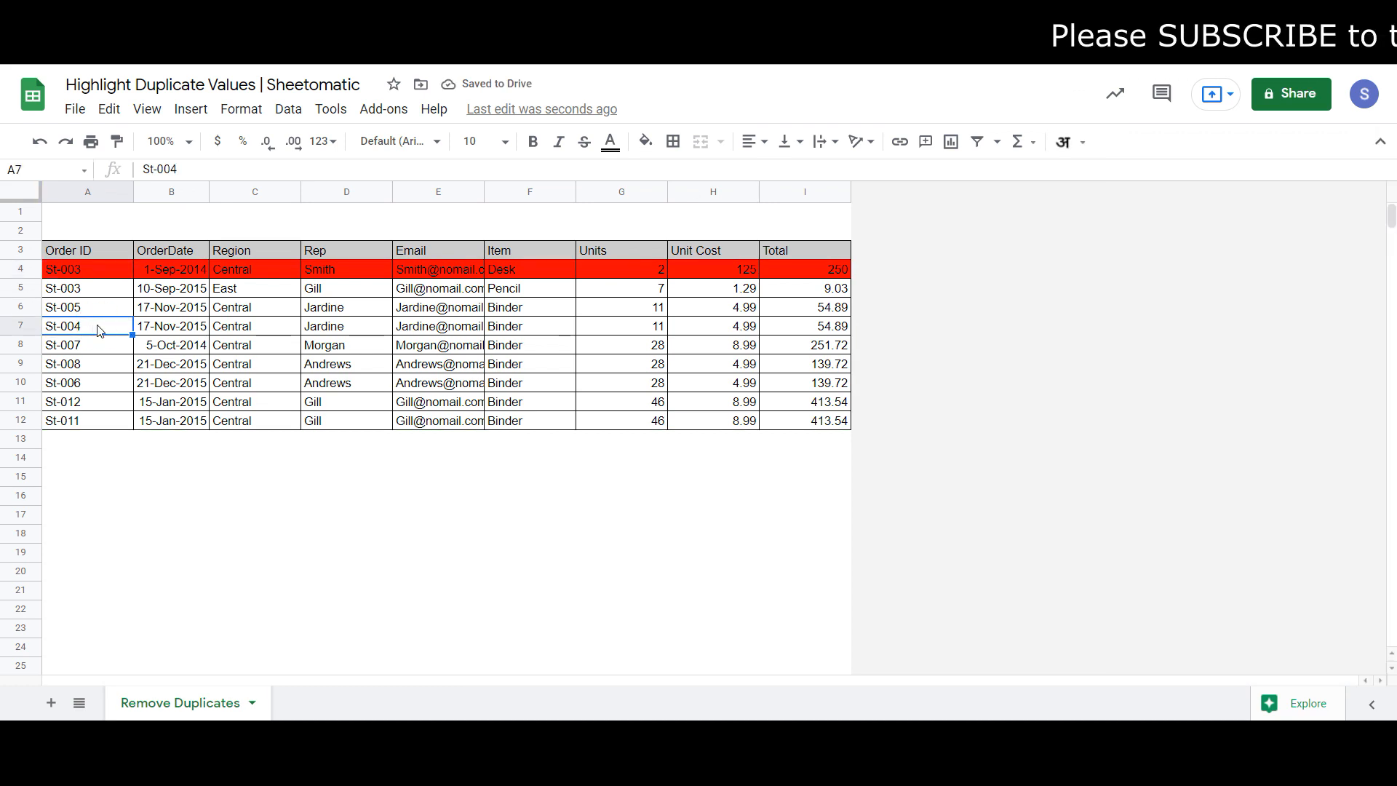
key("BackSpace")
type("St-005")
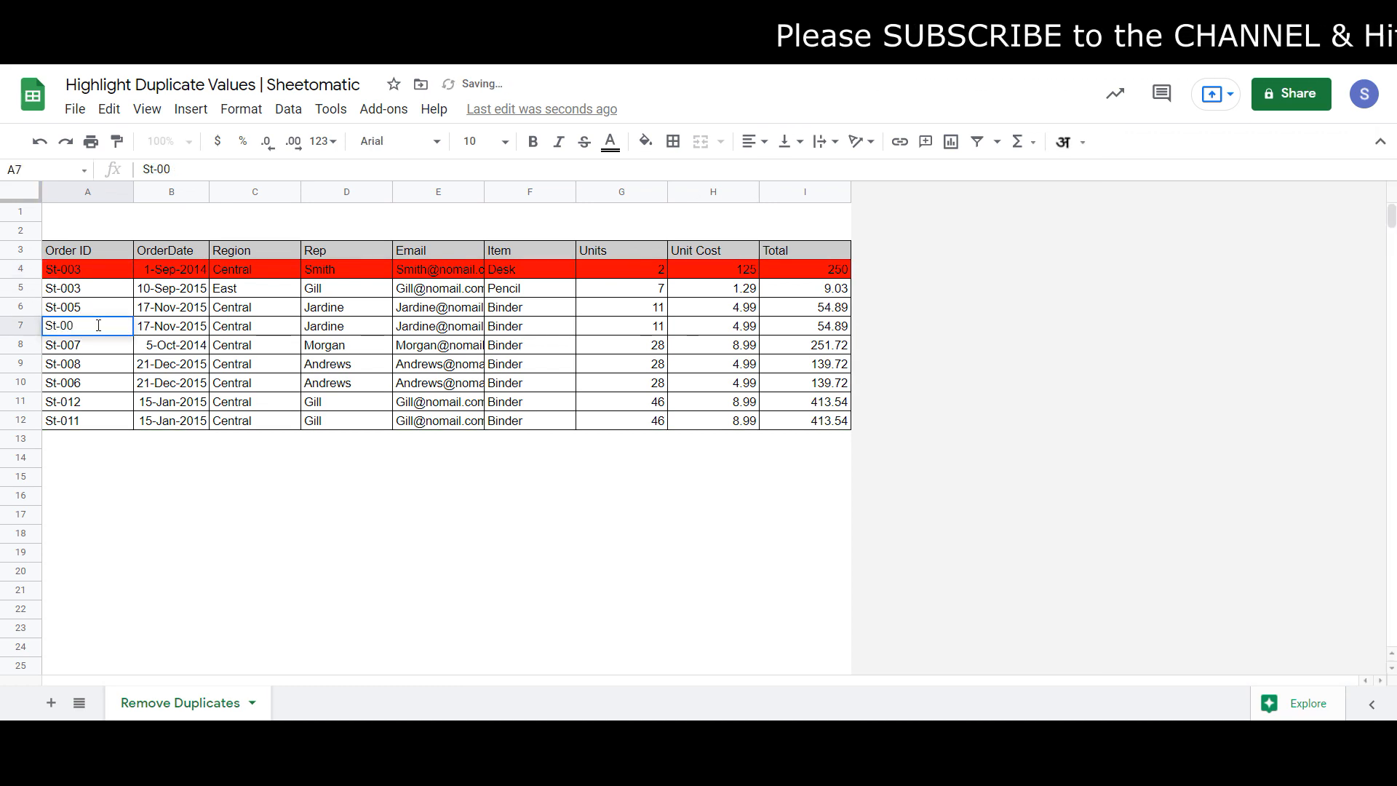
key("Return")
- Change the Order ID in A9 to St-007 so that it duplicates the one in A8
key("Down")
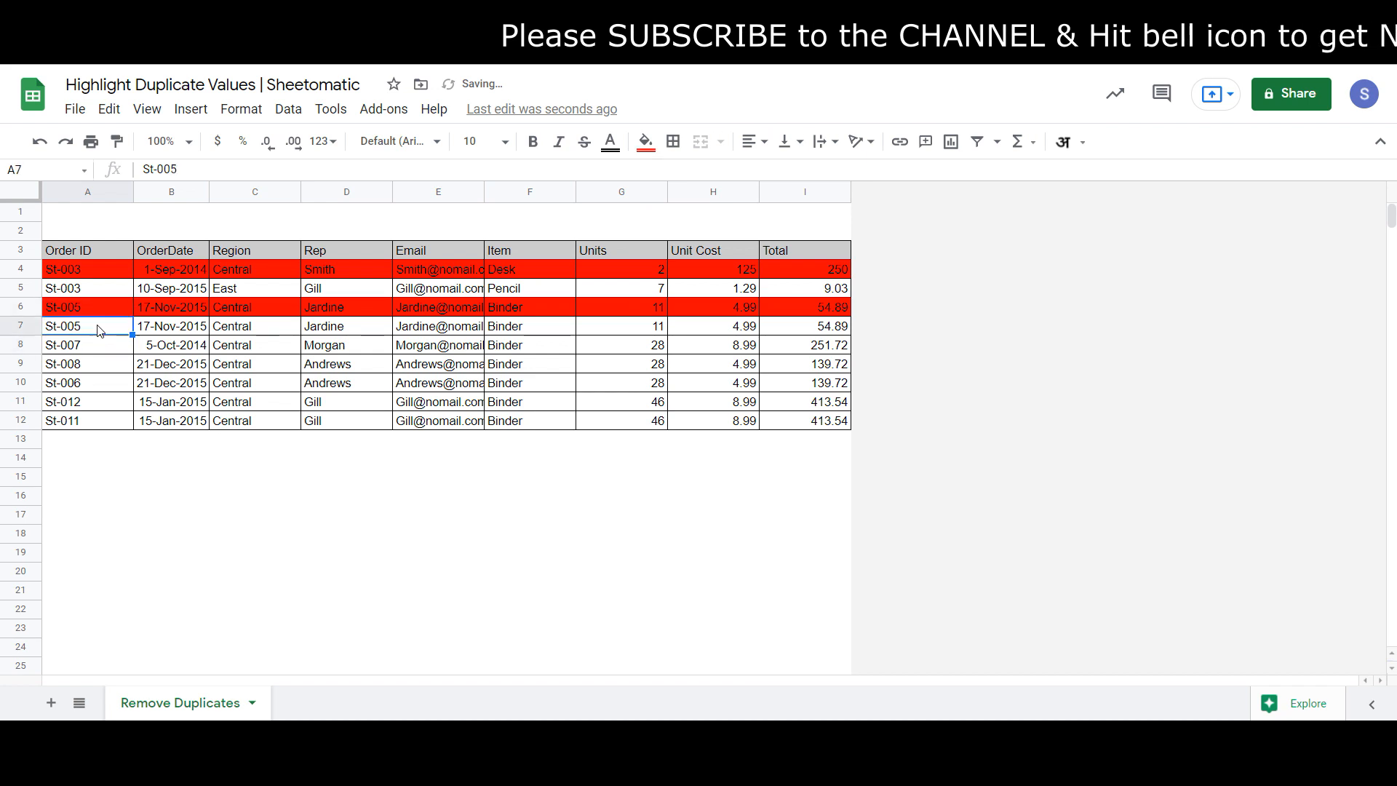
key("F2")
key("BackSpace")
type("7")
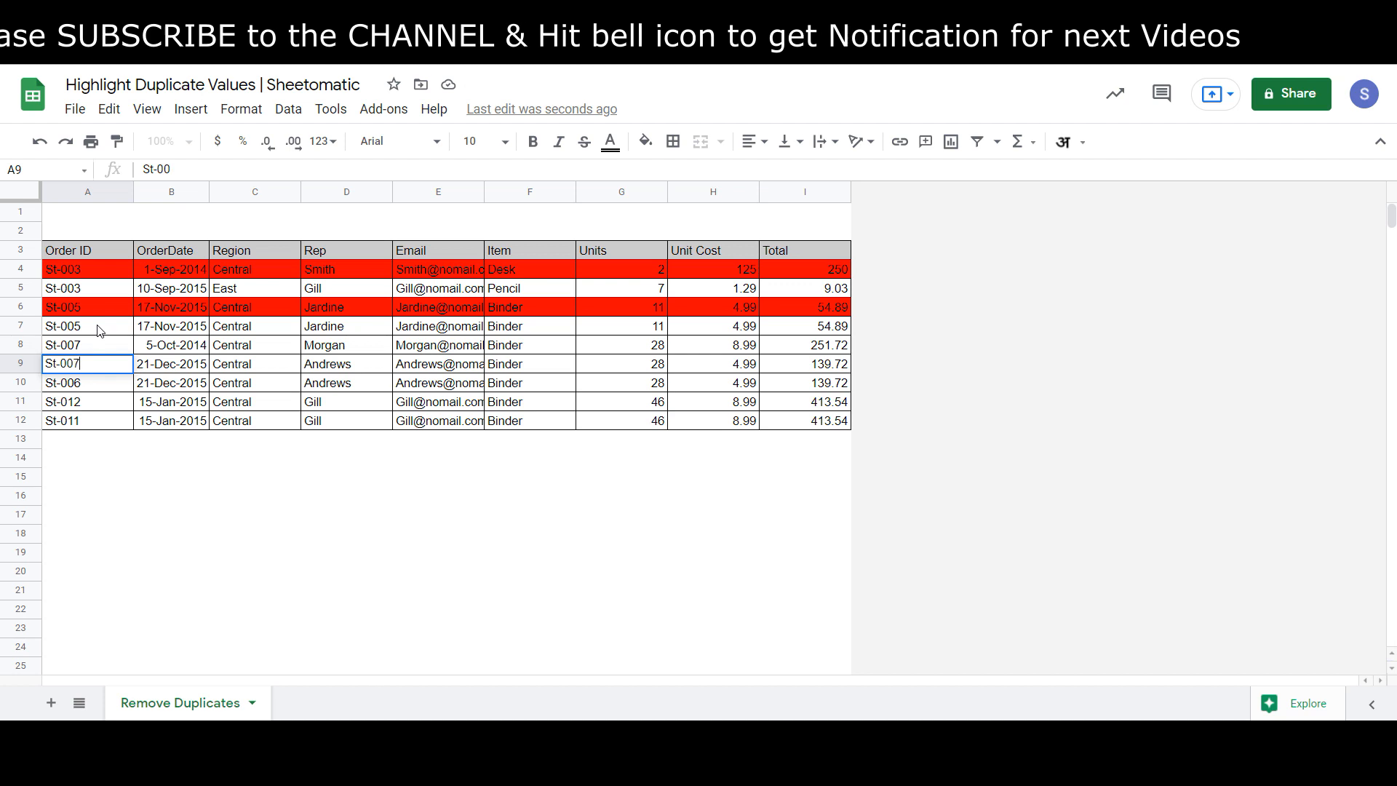
key("Return")
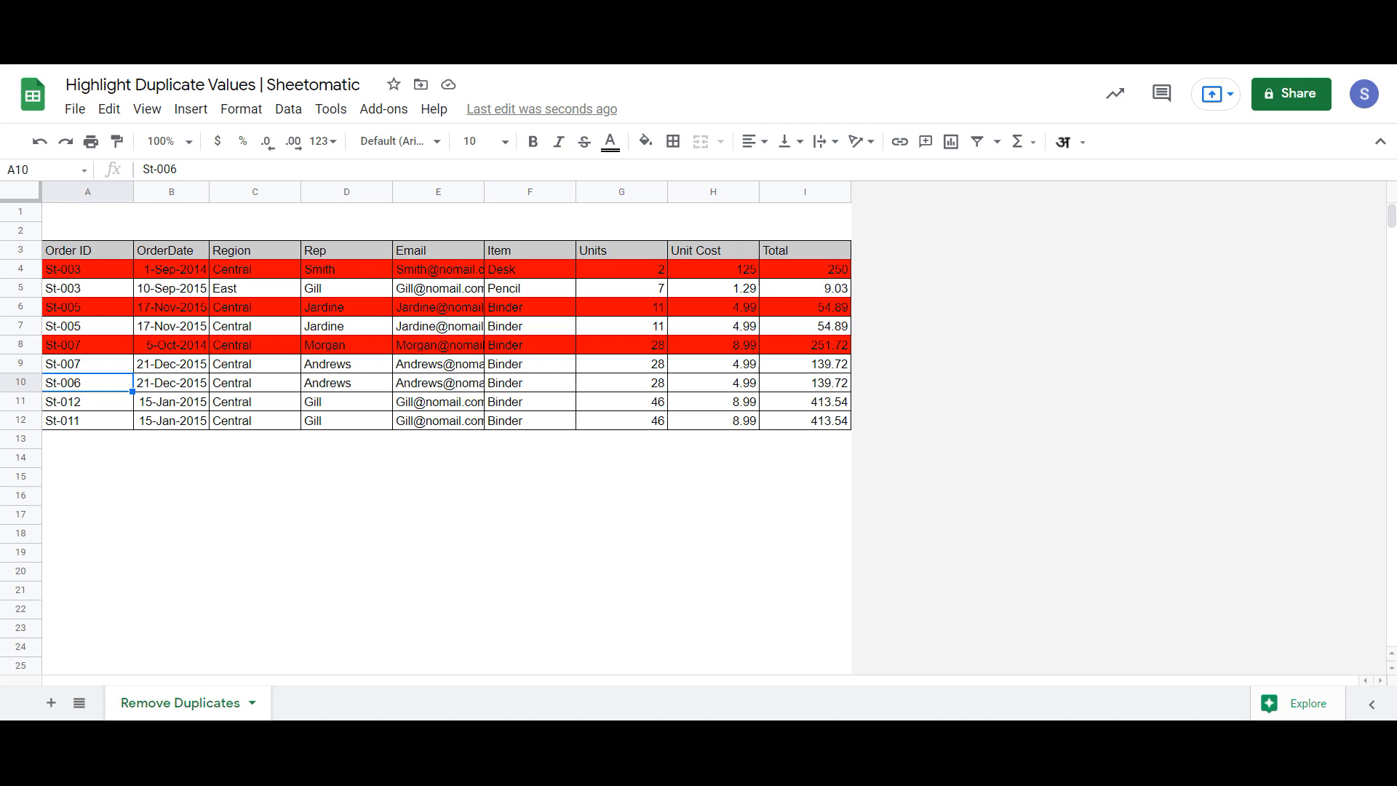
- Remove duplicate rows from the whole table A3:I12, treating the first row as a header and analysing all columns
left_click(71, 250)
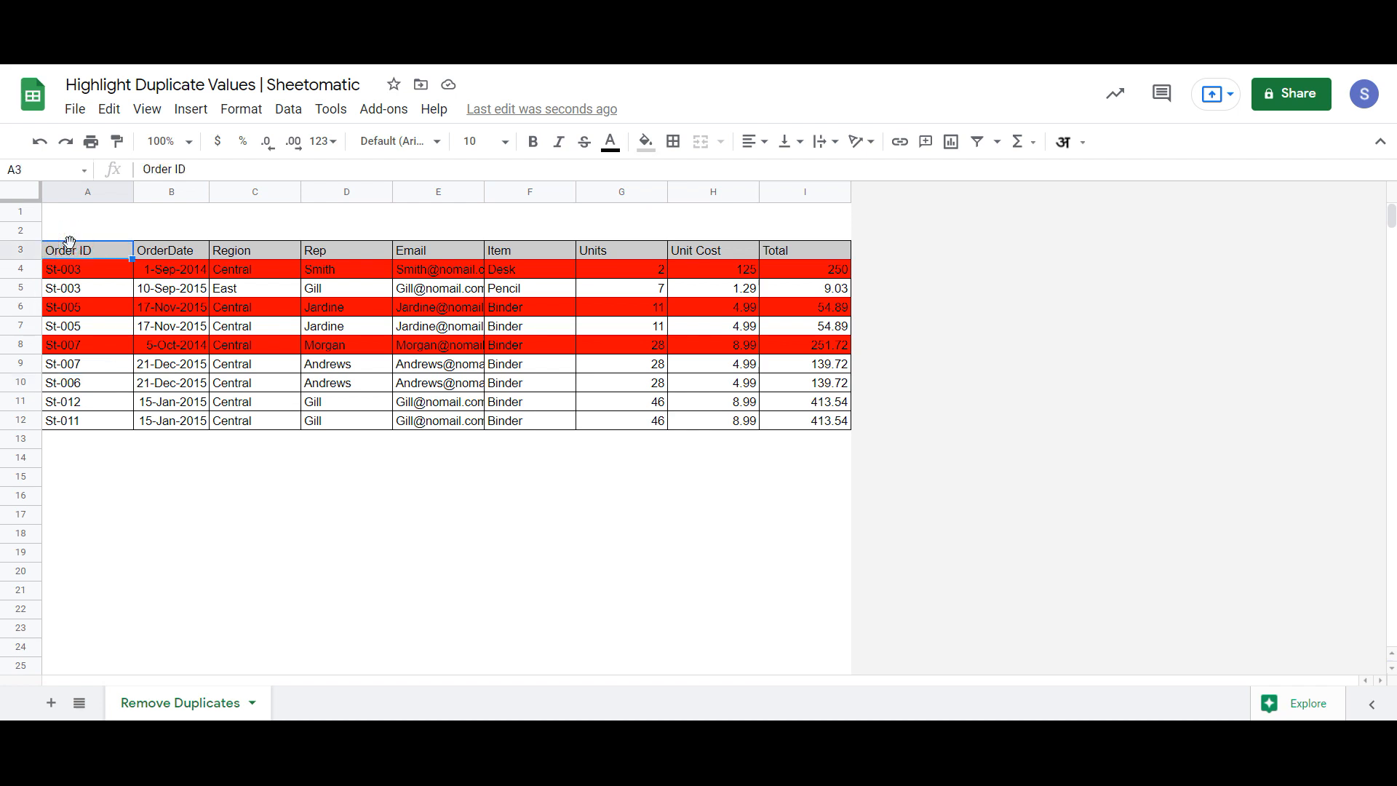
key("ctrl+shift+Right")
key("ctrl+shift+Down")
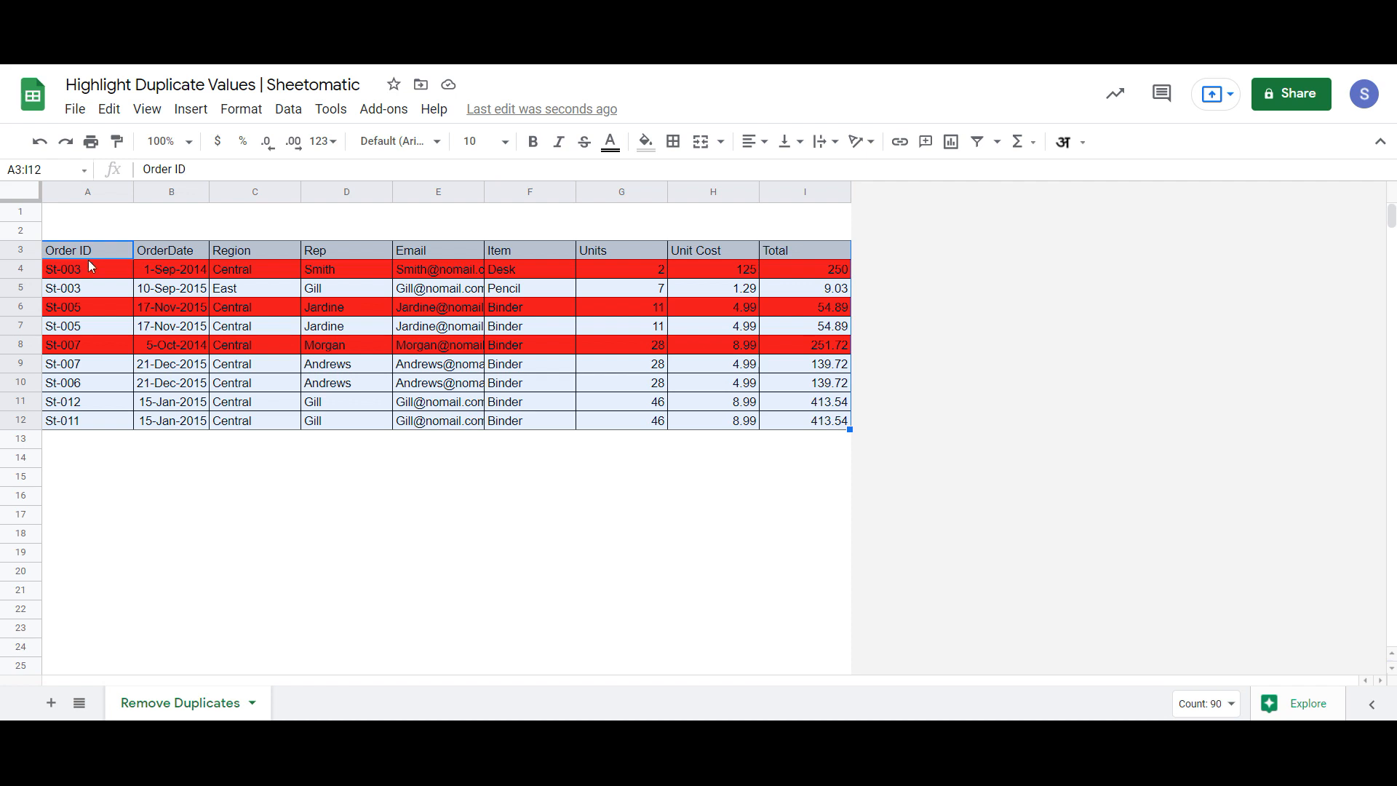
left_click(288, 109)
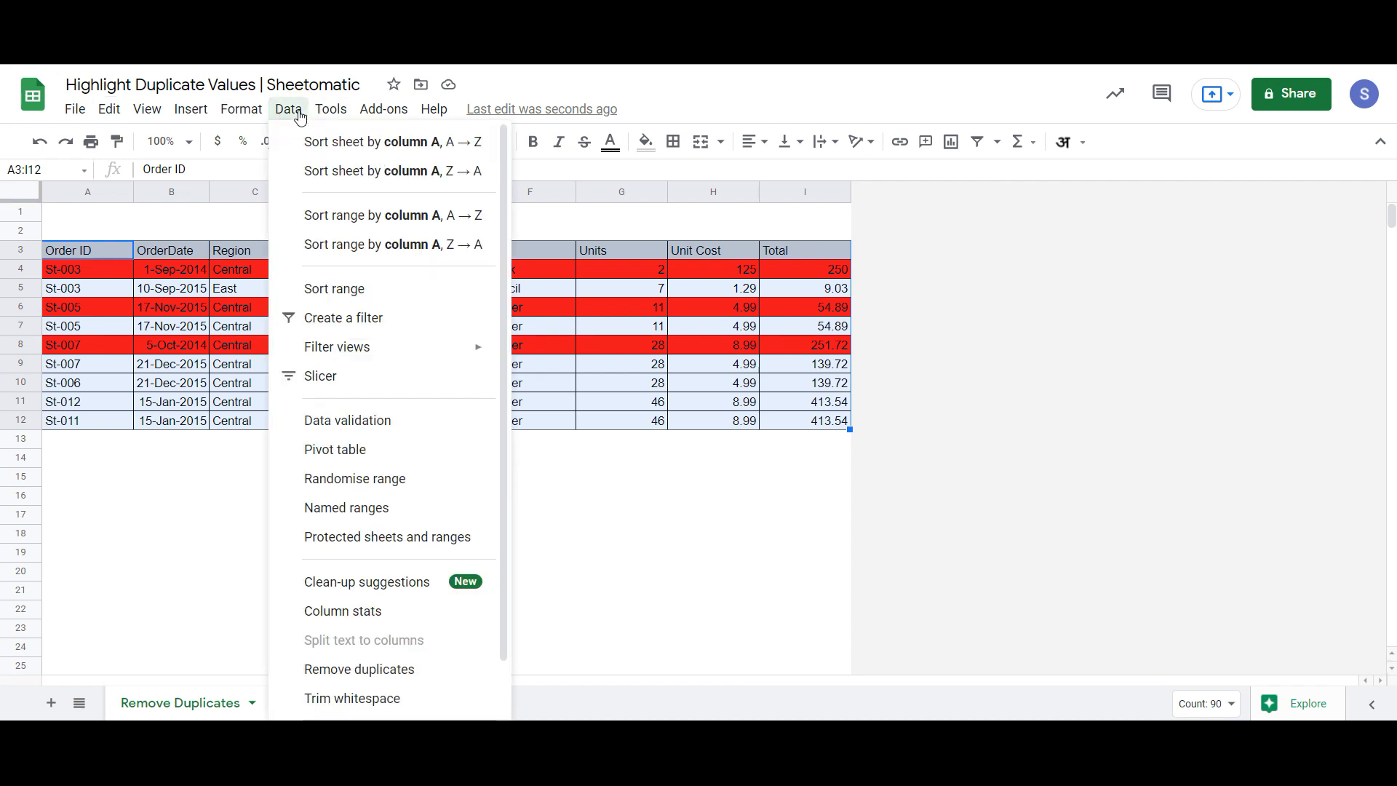
scroll(375, 553, "down", 1)
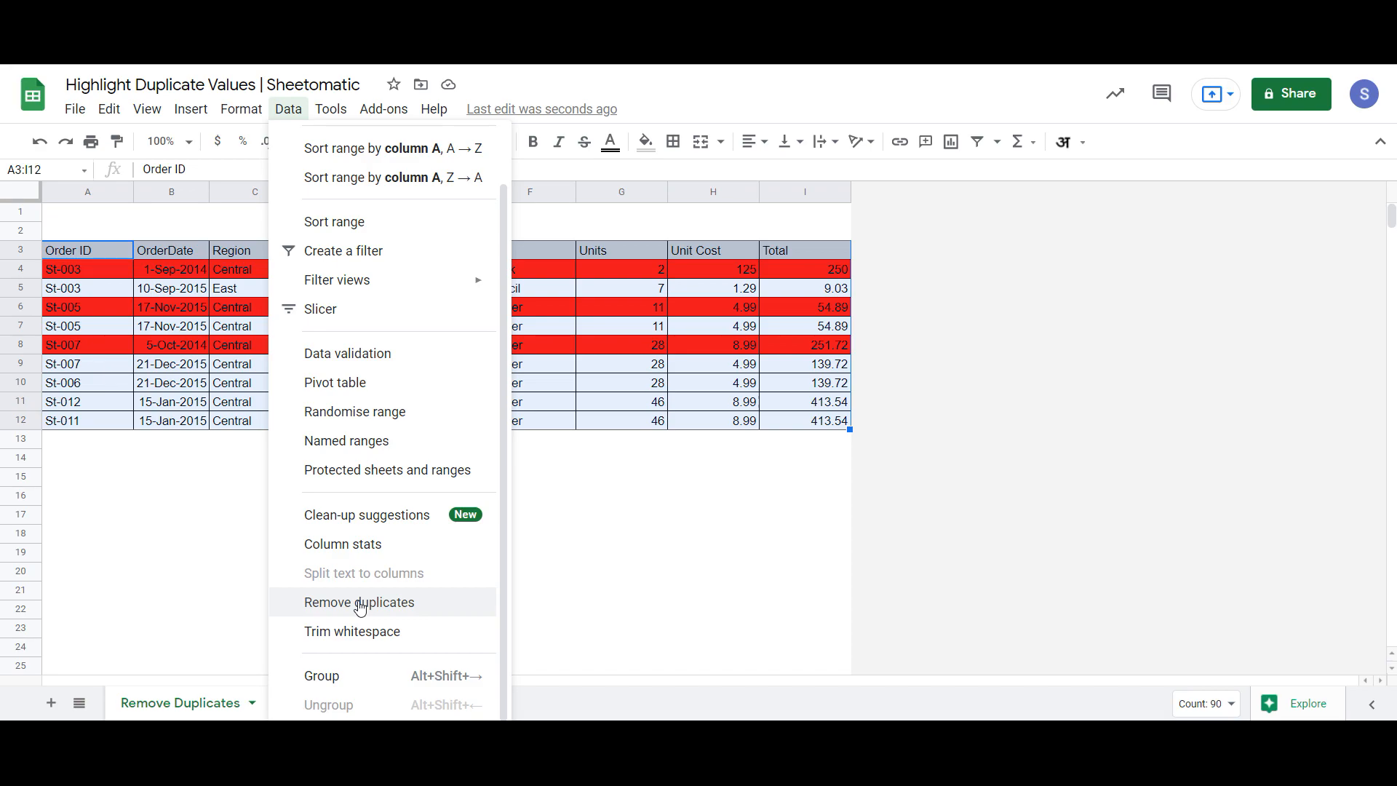
left_click(358, 604)
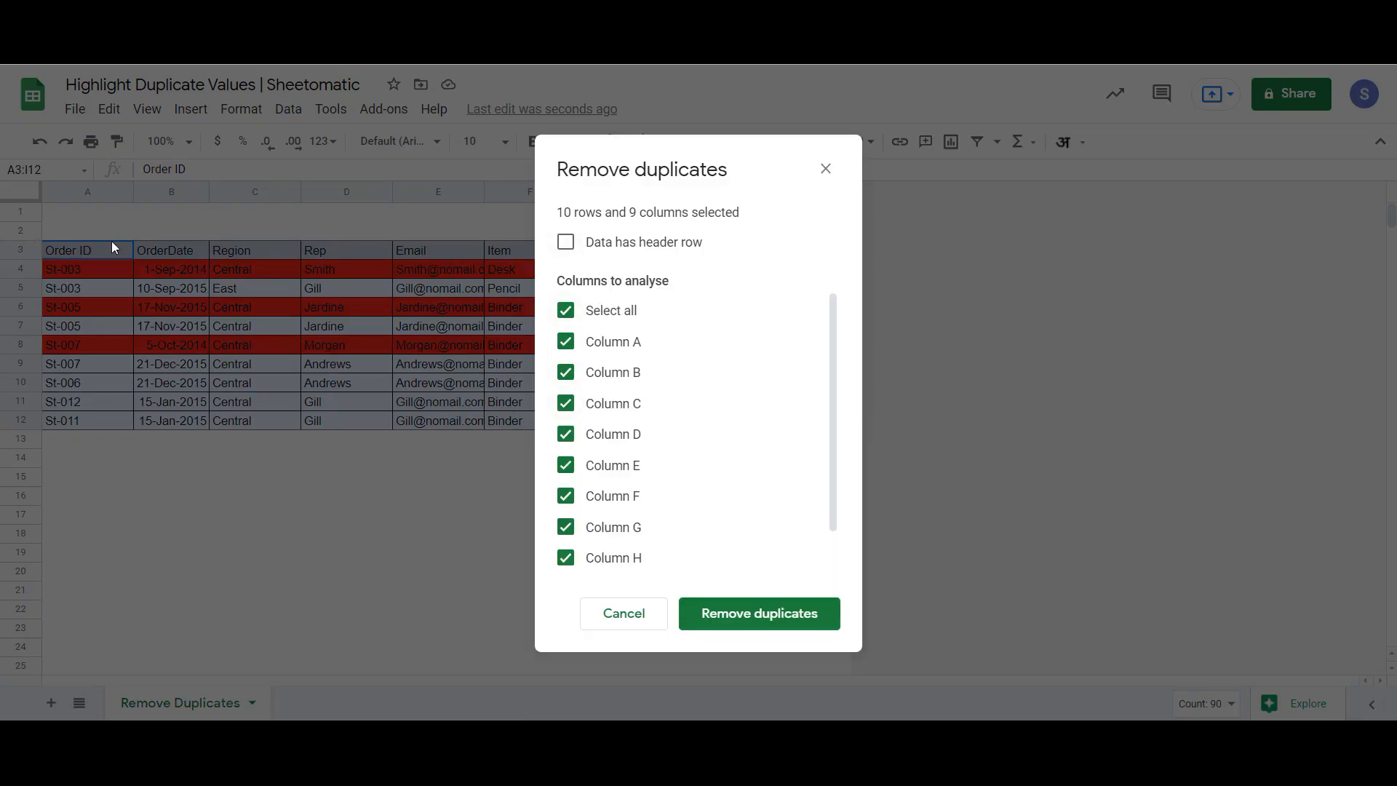
left_click(566, 244)
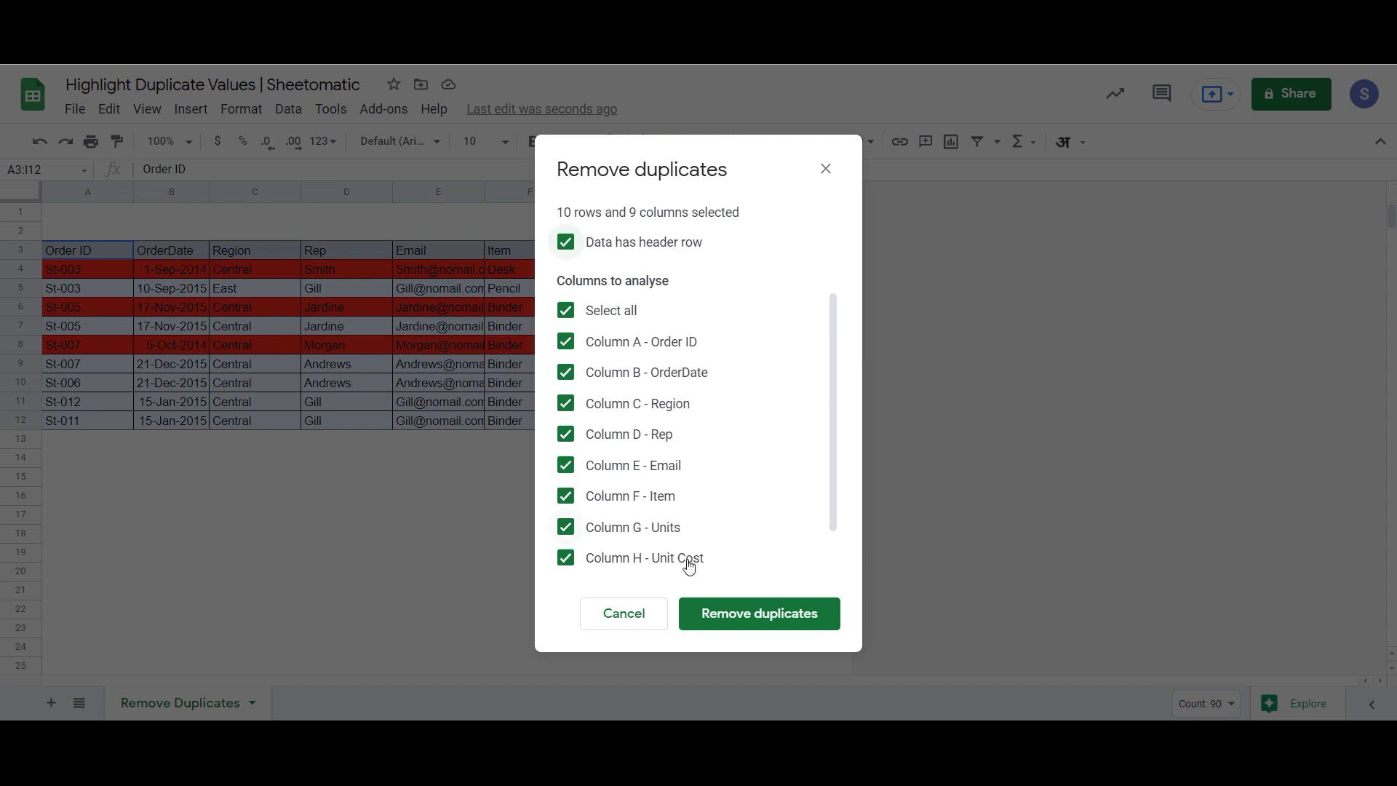
left_click(752, 617)
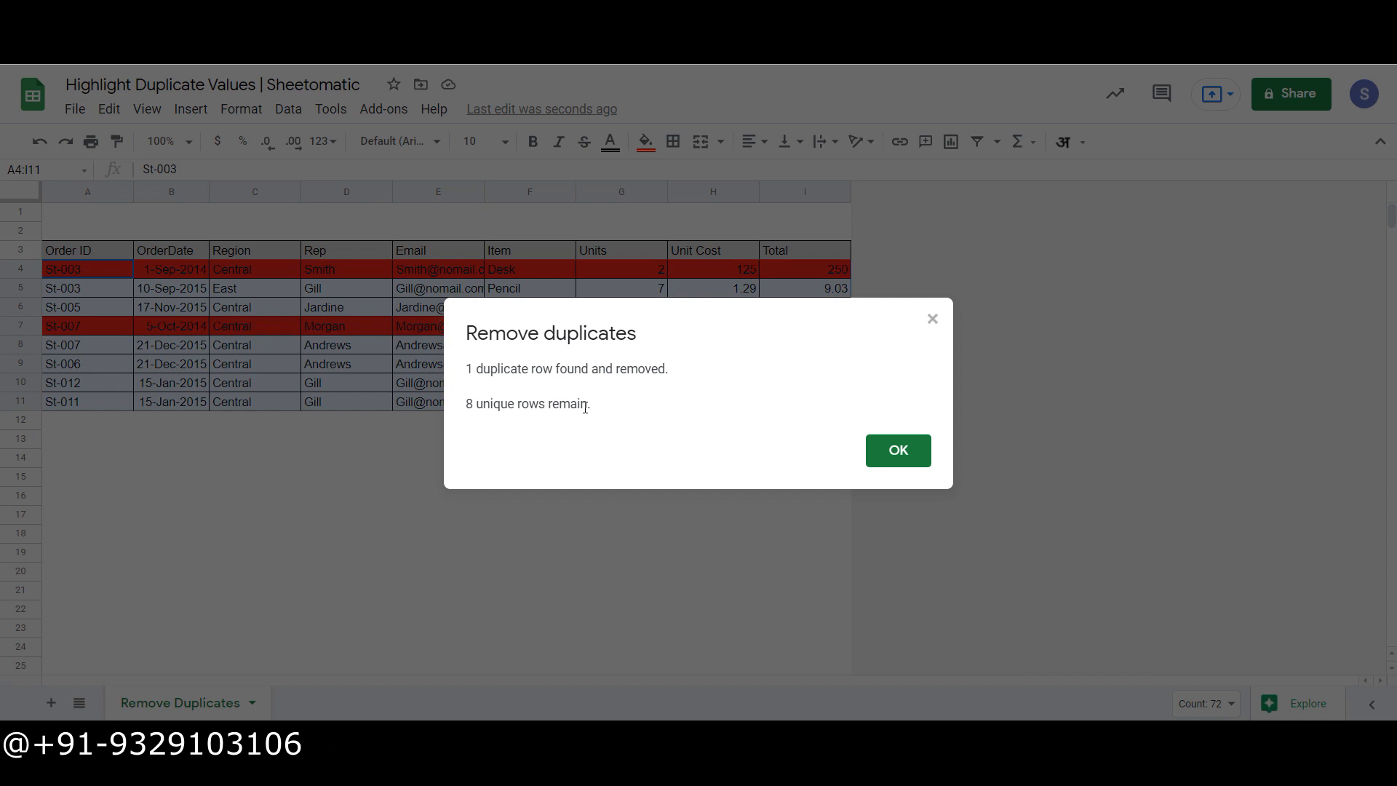
left_click(896, 452)
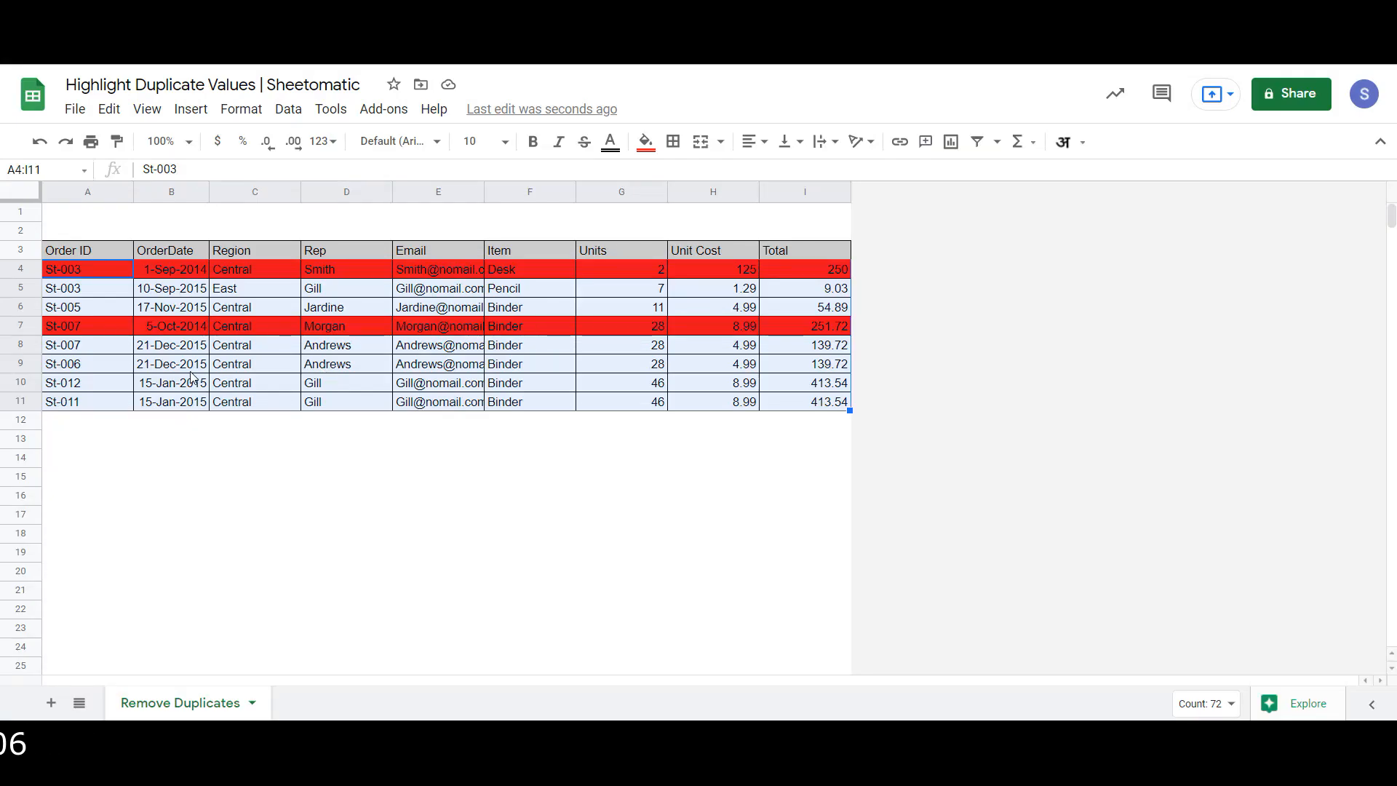